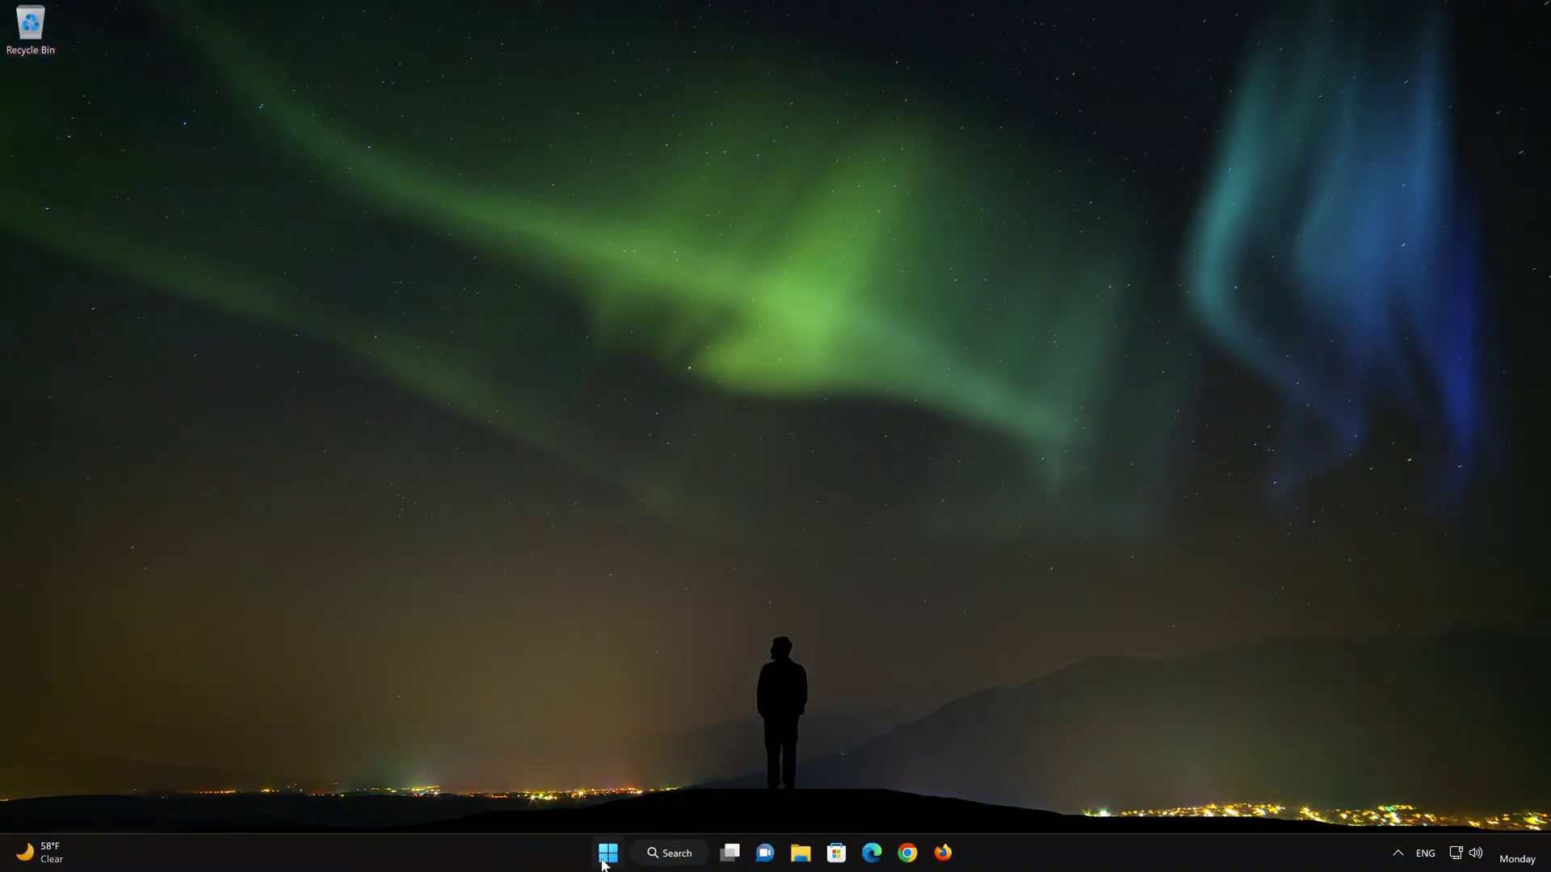
Launch Windows Settings from Start and go to the Apps section.
left_click(607, 855)
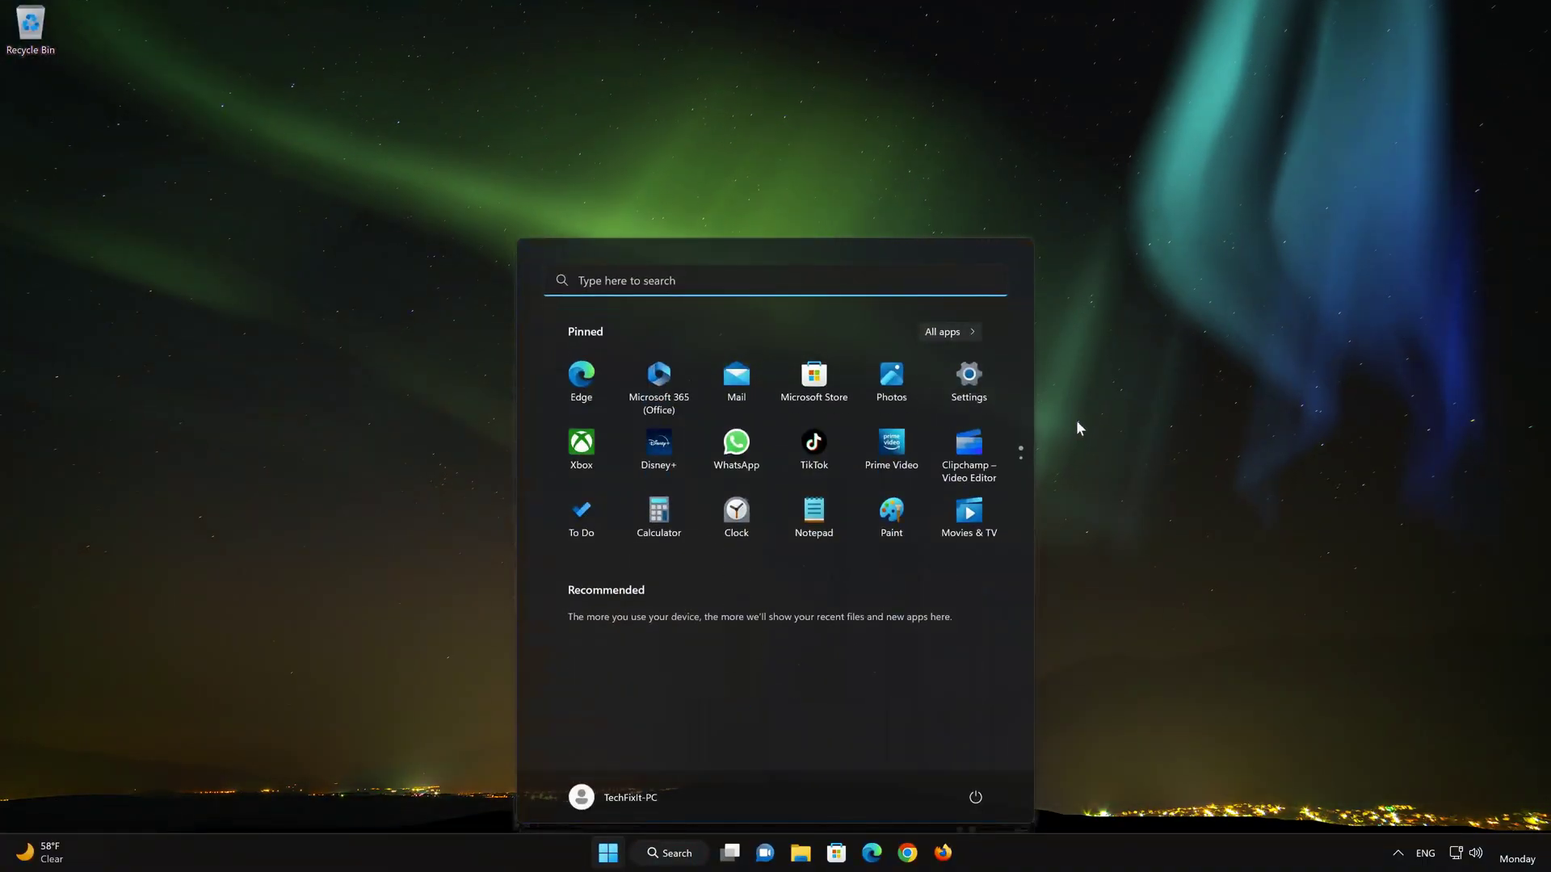
left_click(978, 382)
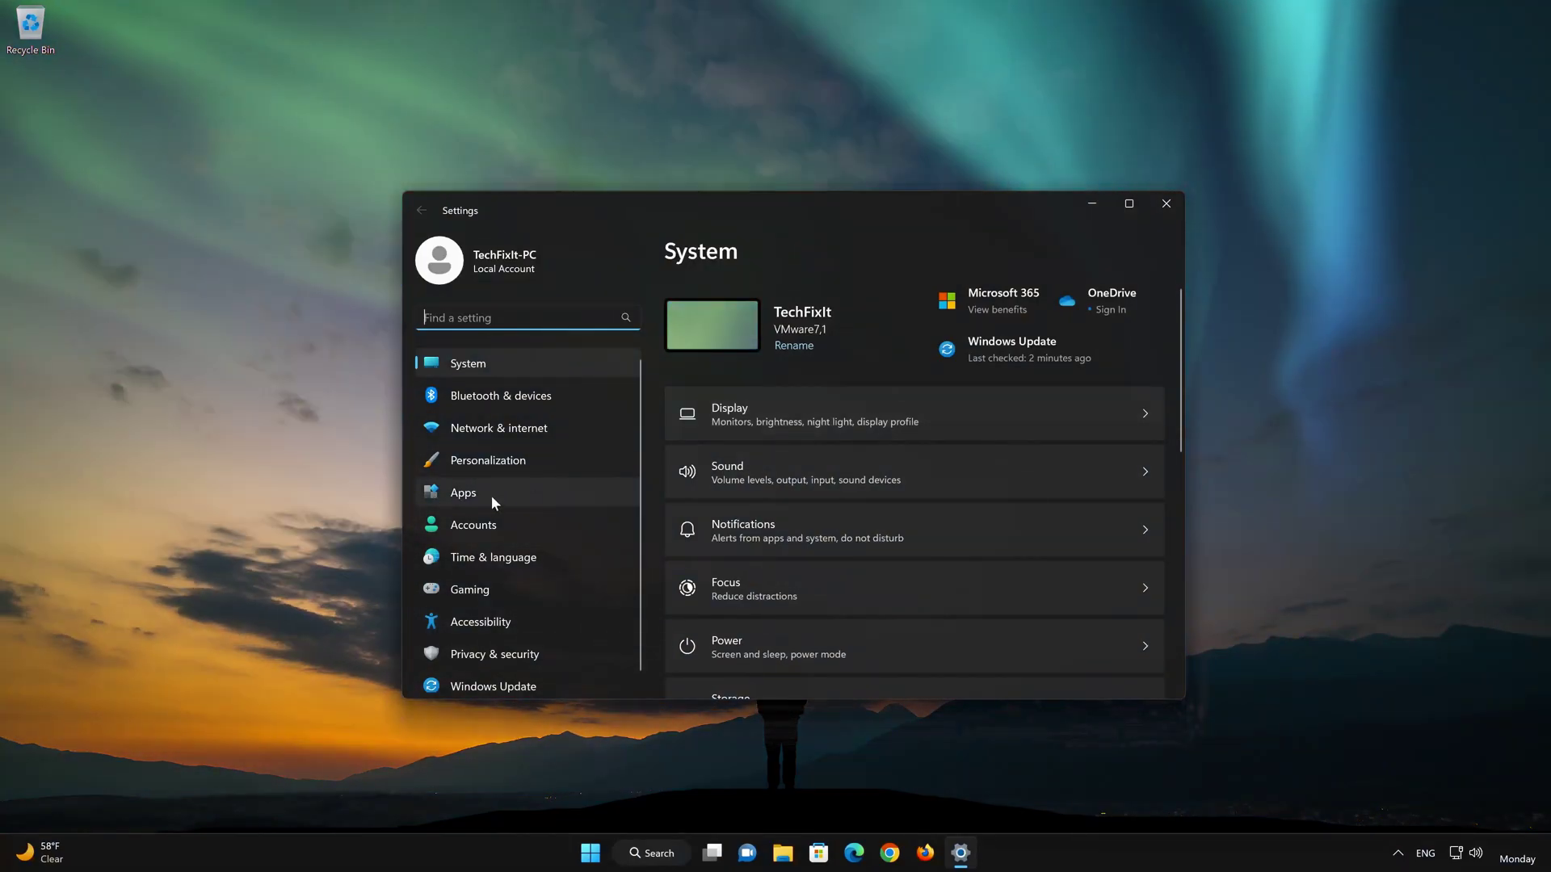
left_click(491, 496)
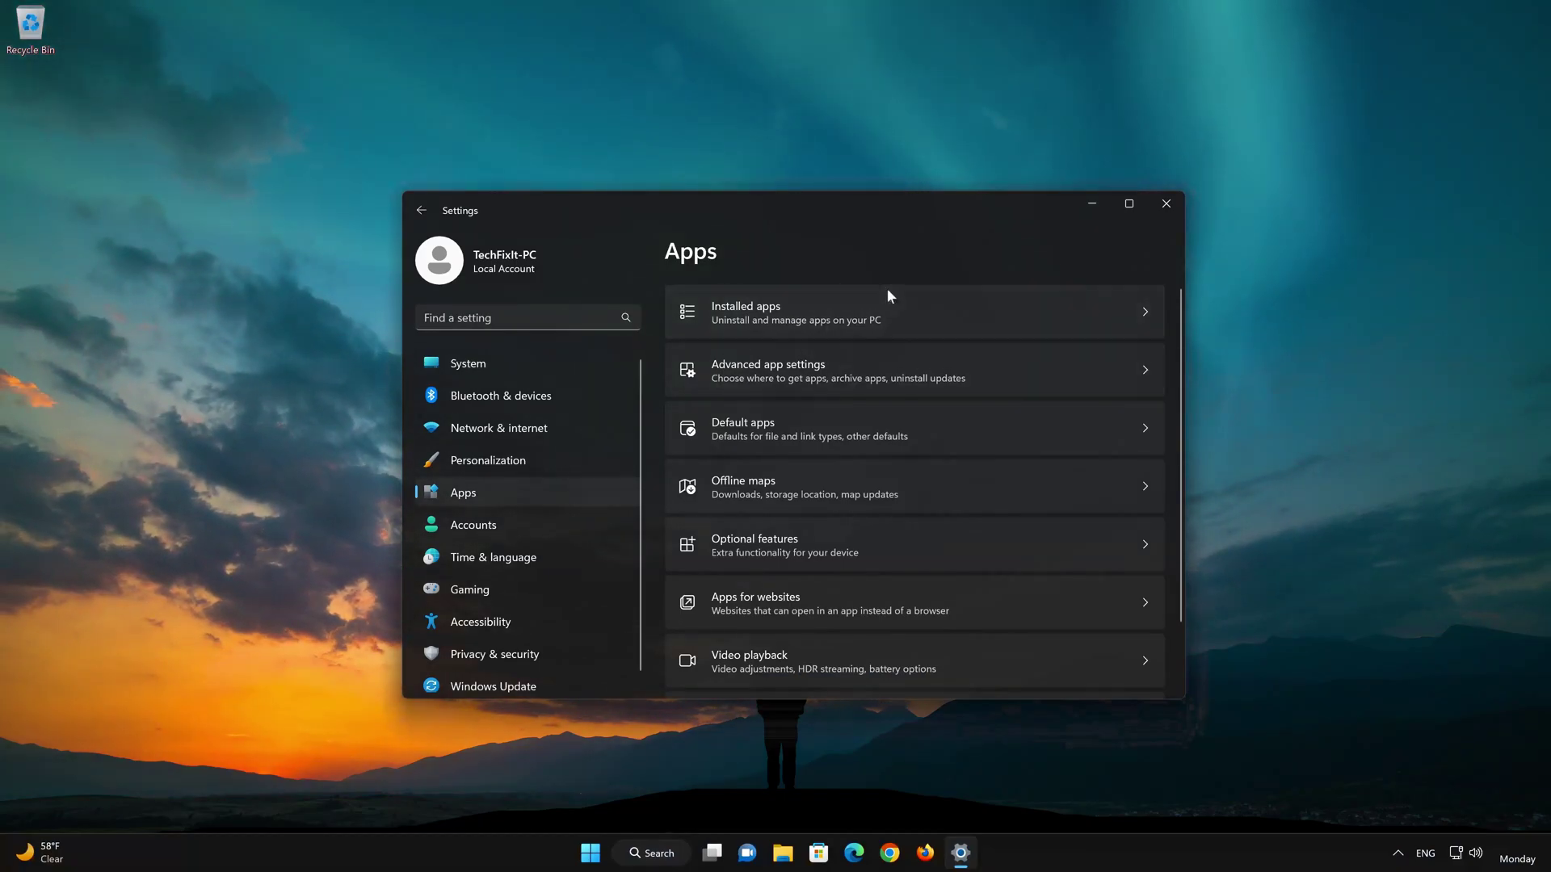
Show Installed apps and bring up the options menu for the News app.
left_click(836, 305)
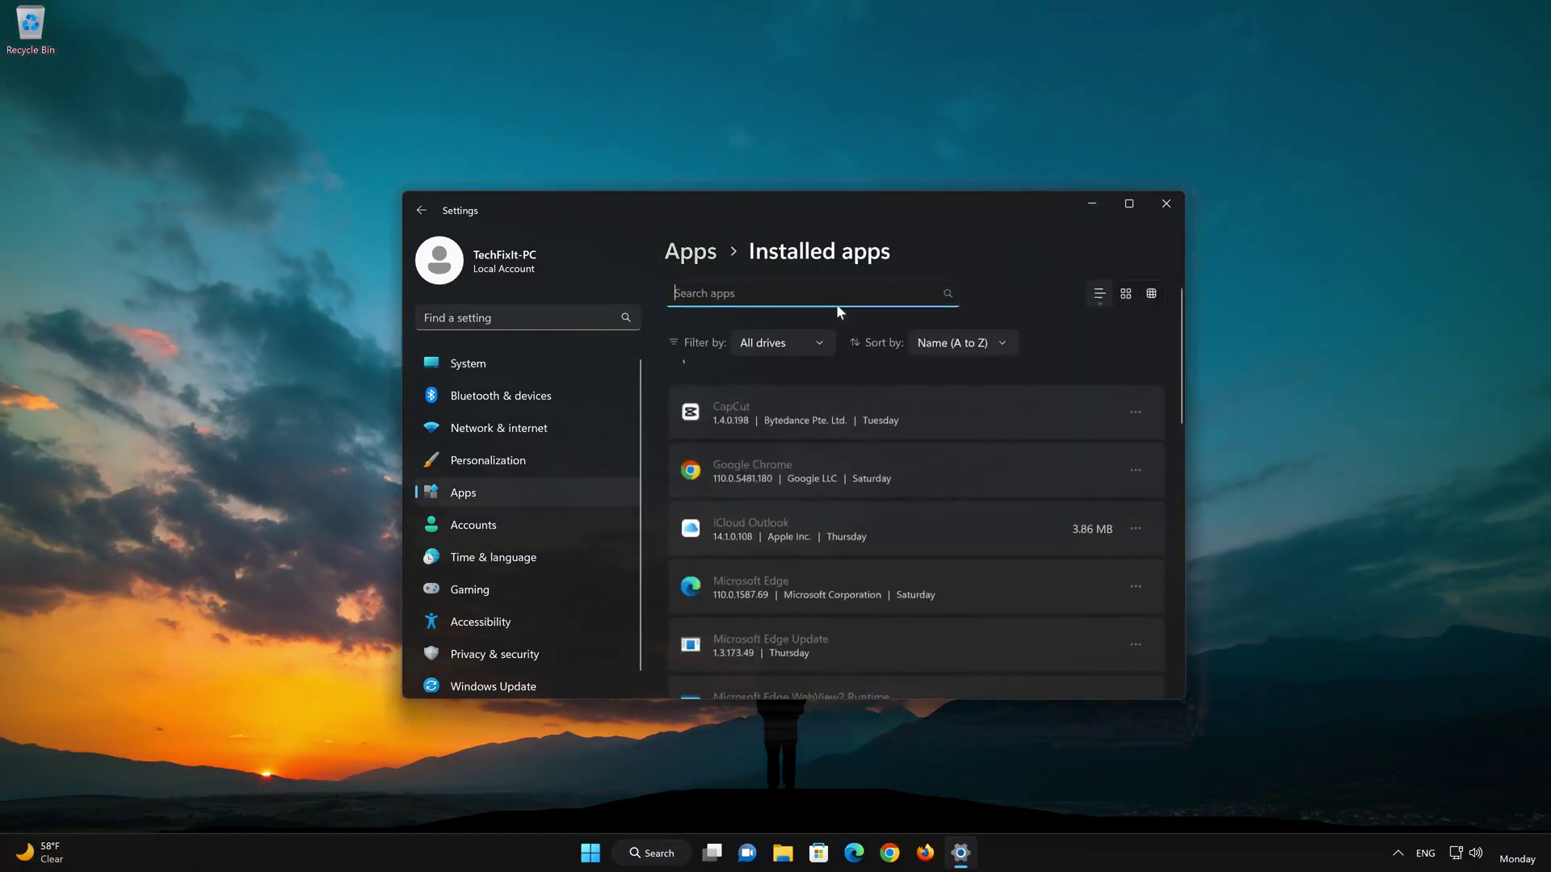
scroll(902, 401, "down", 2)
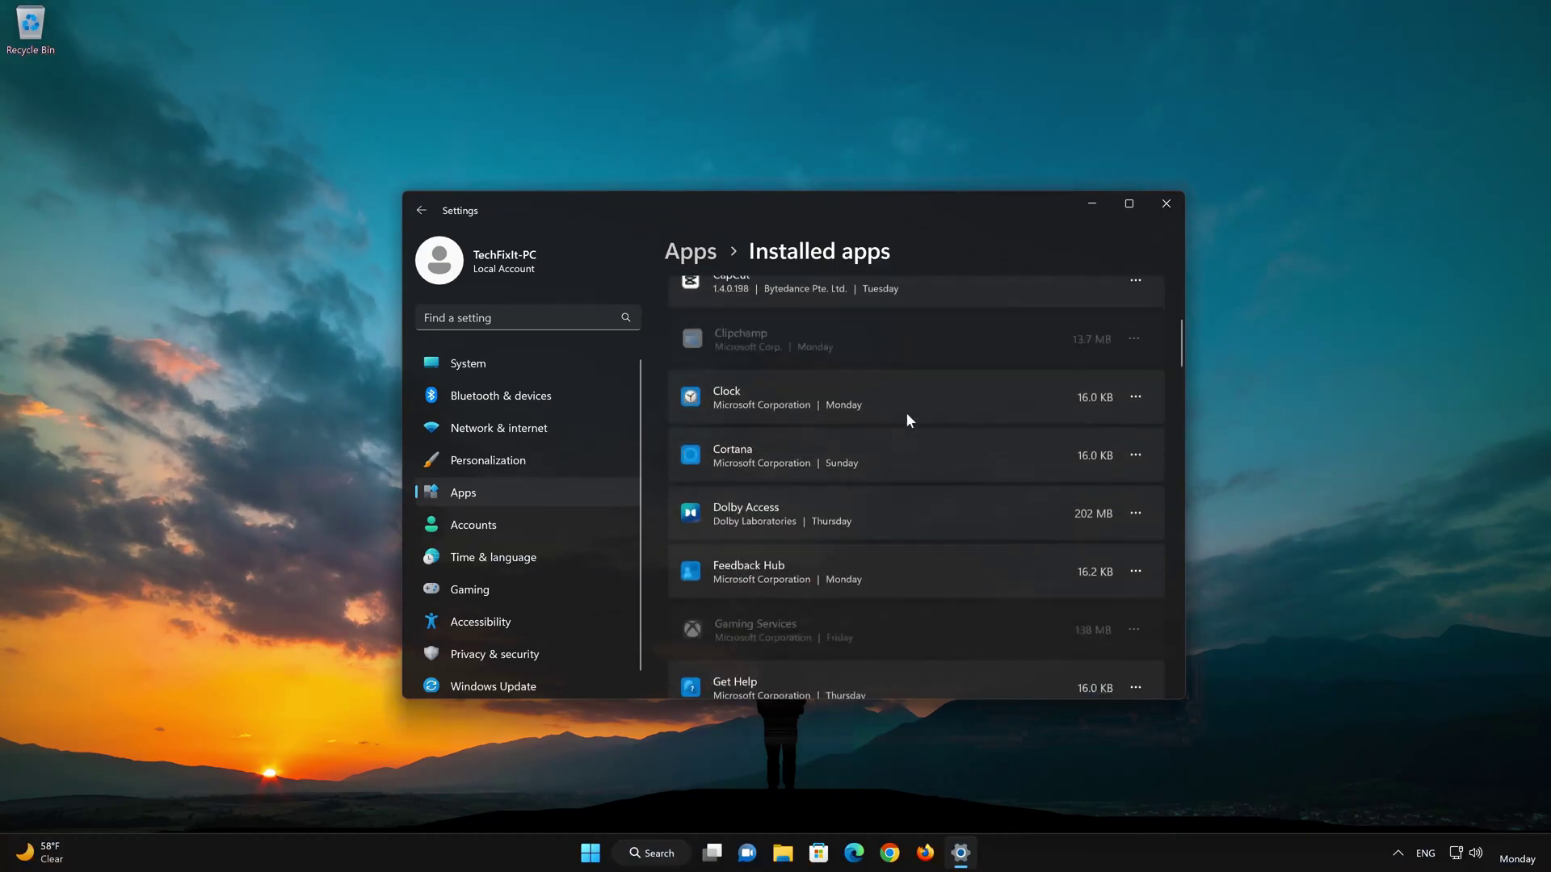
scroll(904, 412, "down", 2)
scroll(904, 413, "down", 2)
scroll(905, 412, "down", 2)
scroll(904, 412, "down", 2)
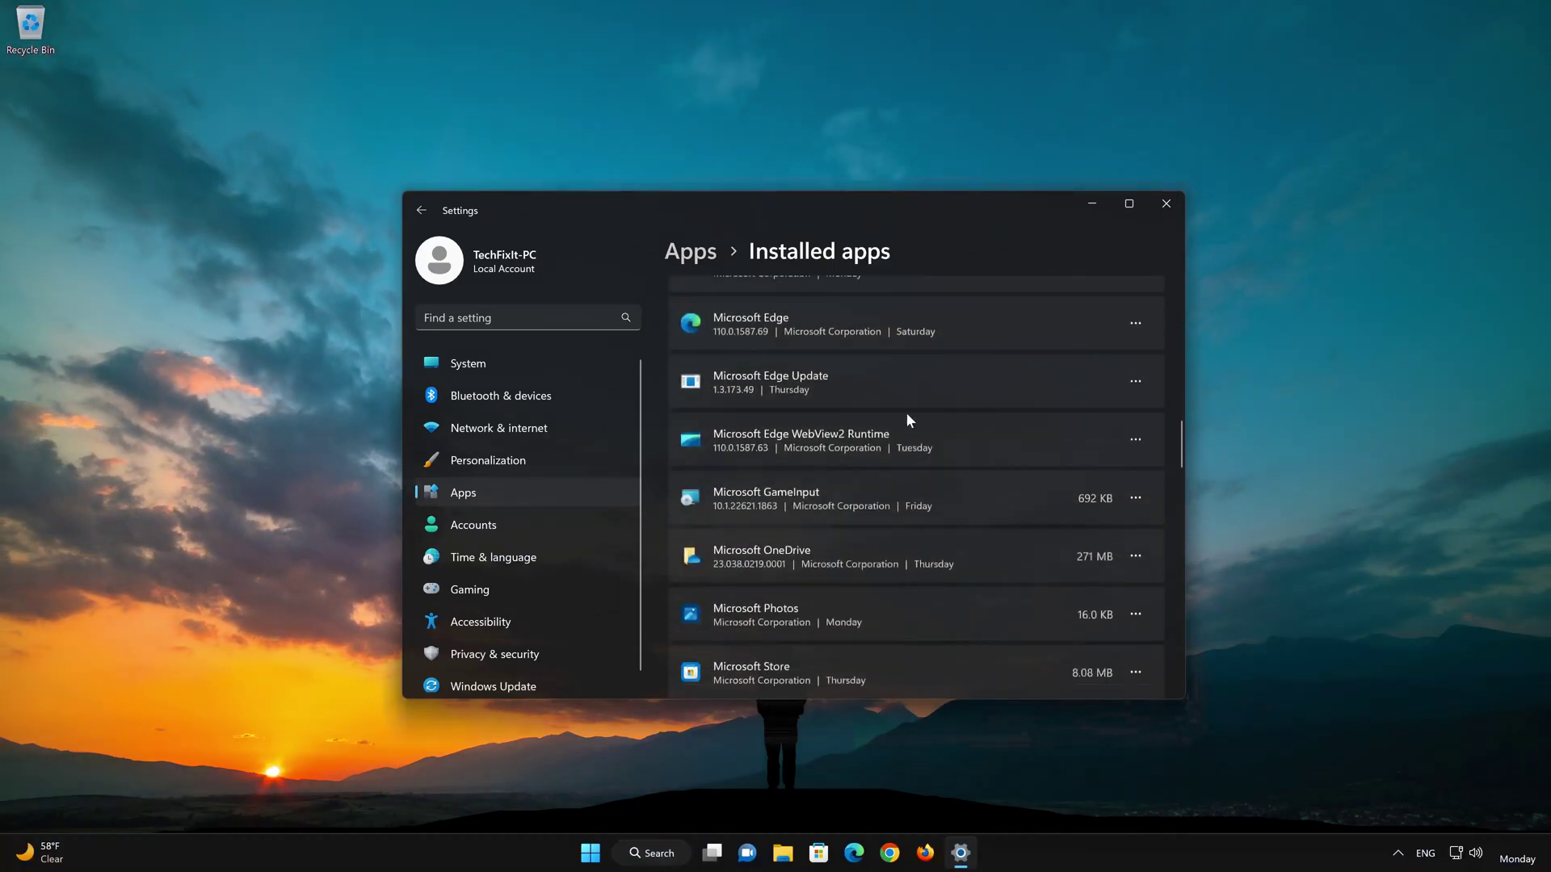
scroll(905, 412, "down", 1)
scroll(905, 413, "down", 2)
scroll(905, 412, "down", 2)
scroll(905, 412, "down", 1)
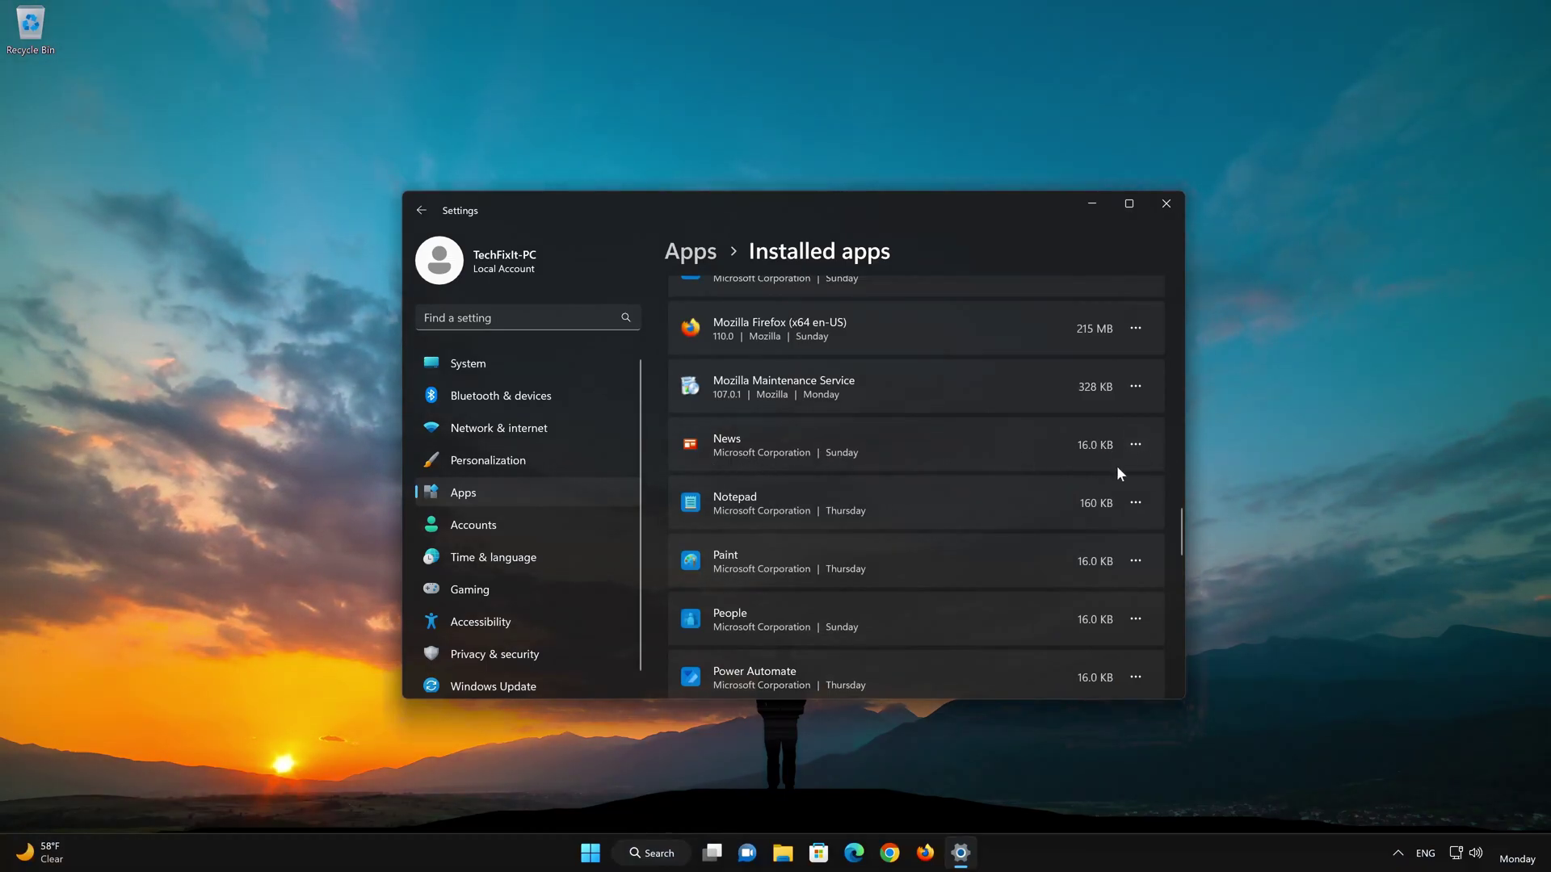
left_click(1134, 445)
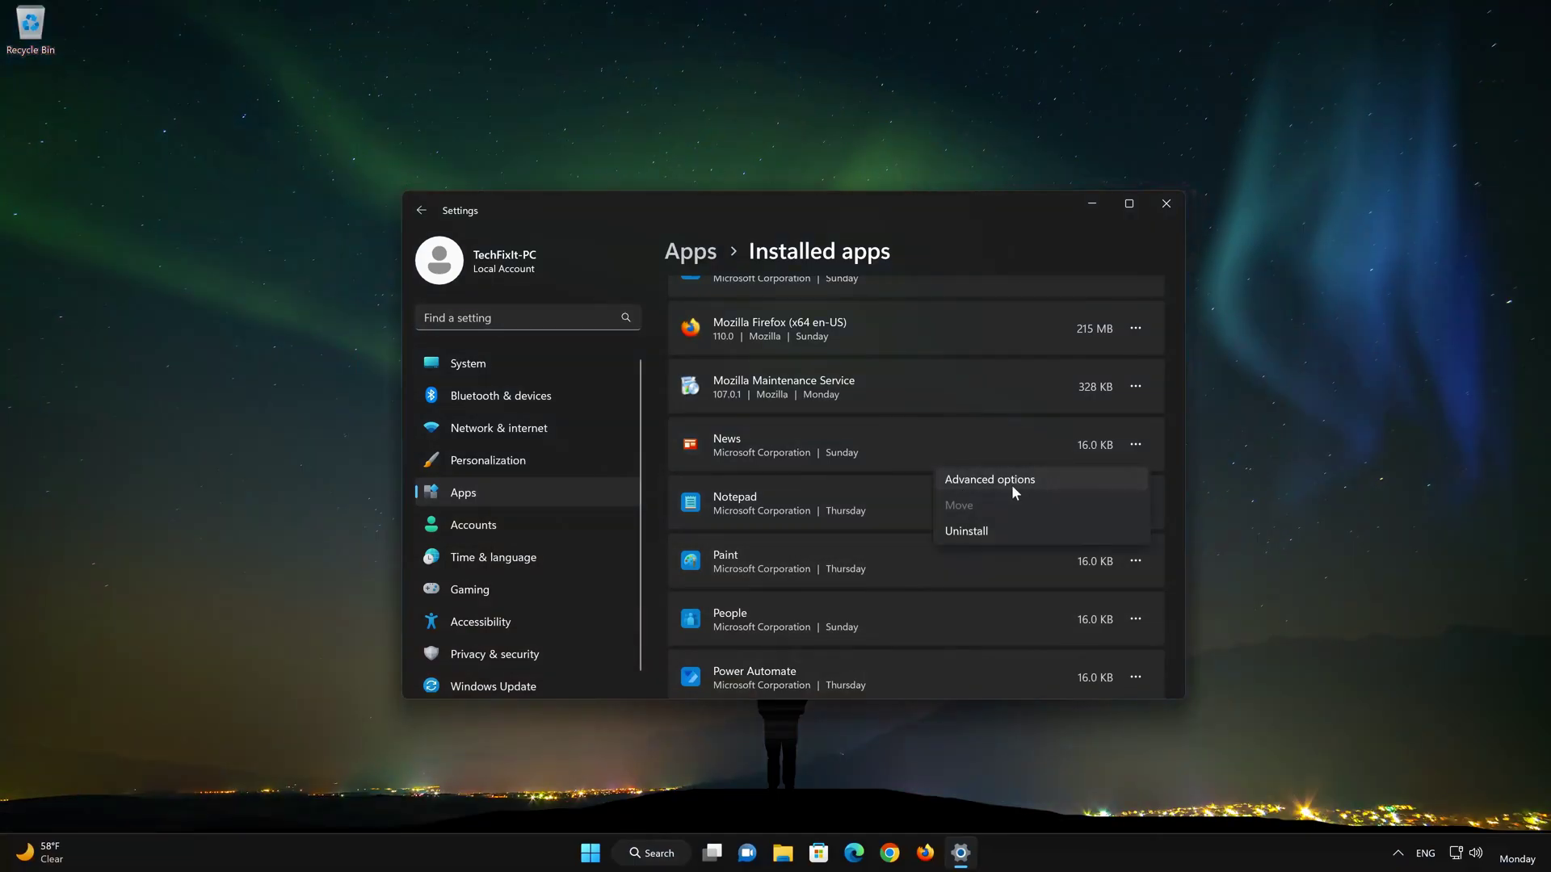
Go to the News app's Advanced options and run Repair.
left_click(1013, 488)
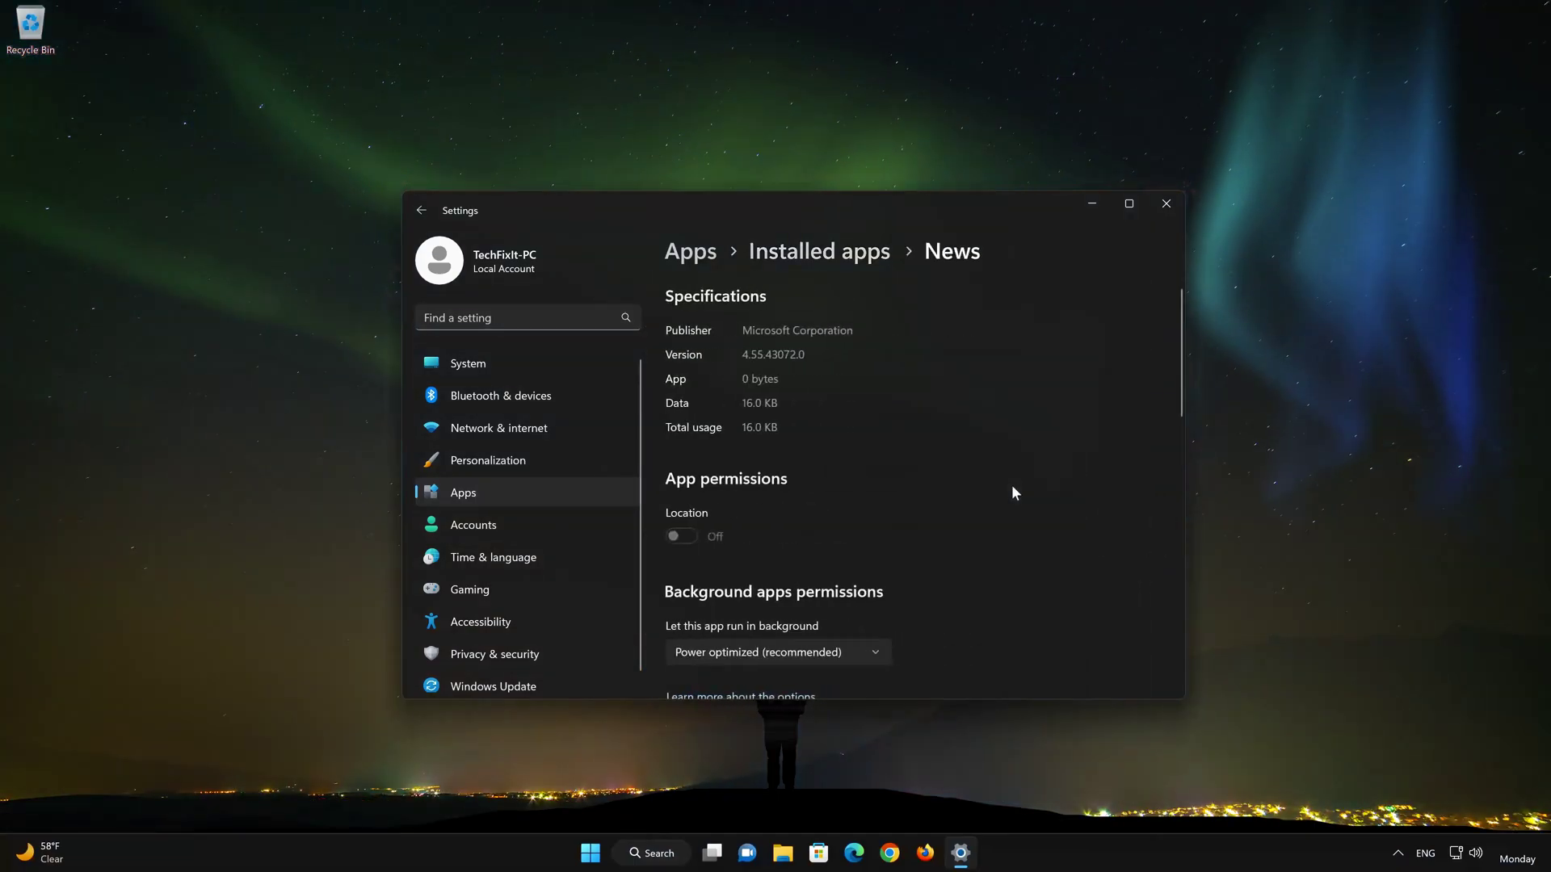
scroll(1013, 488, "down", 3)
scroll(1013, 492, "down", 3)
scroll(1013, 492, "down", 2)
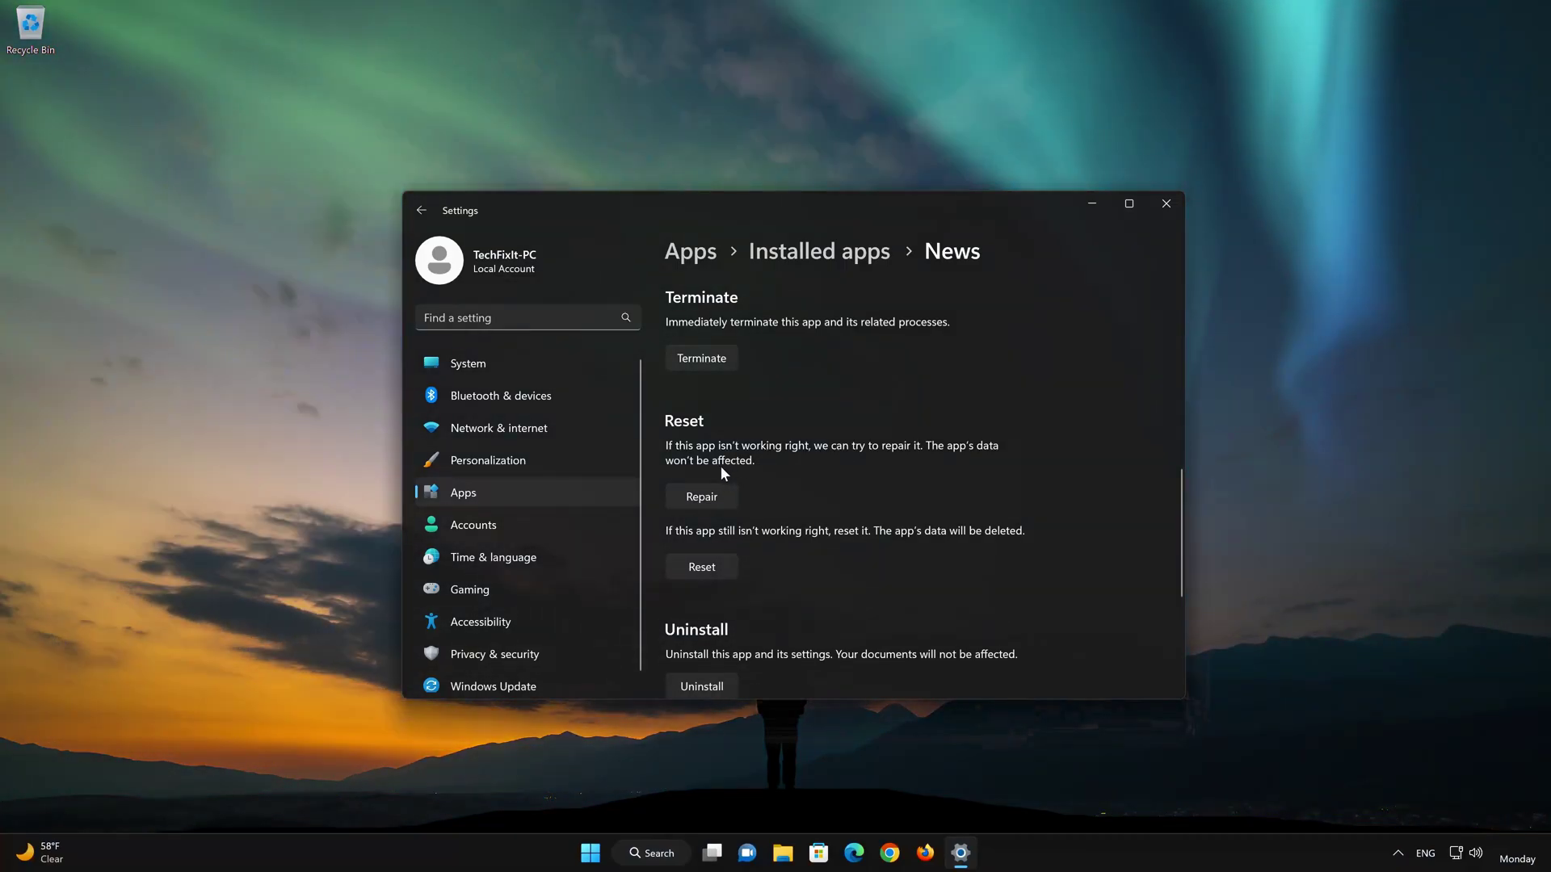
left_click(710, 495)
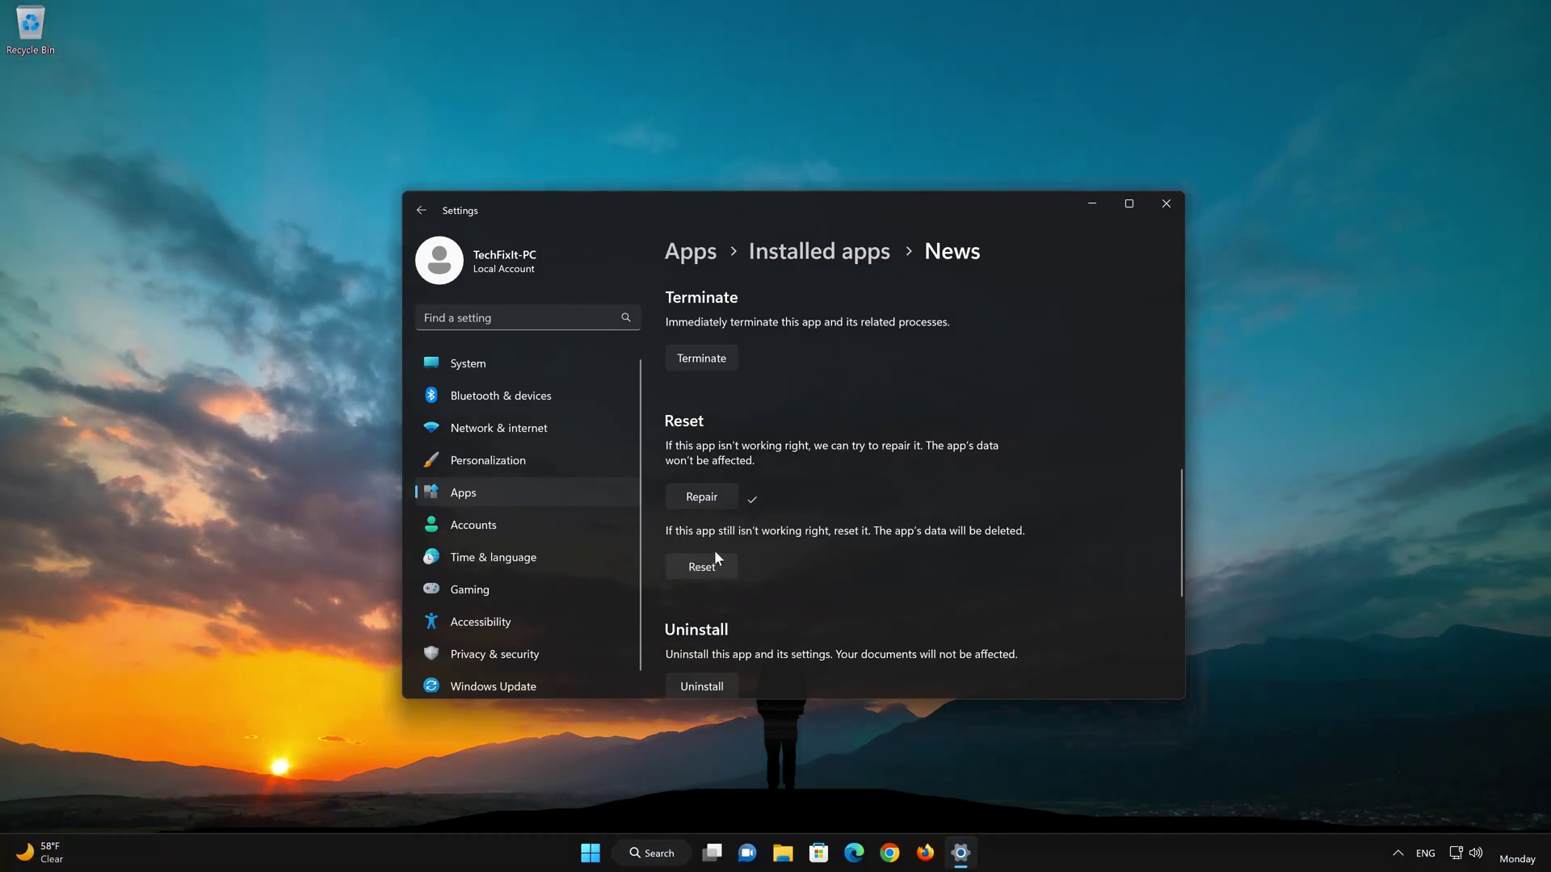
Reset the News app, confirming that its data will be deleted.
left_click(700, 567)
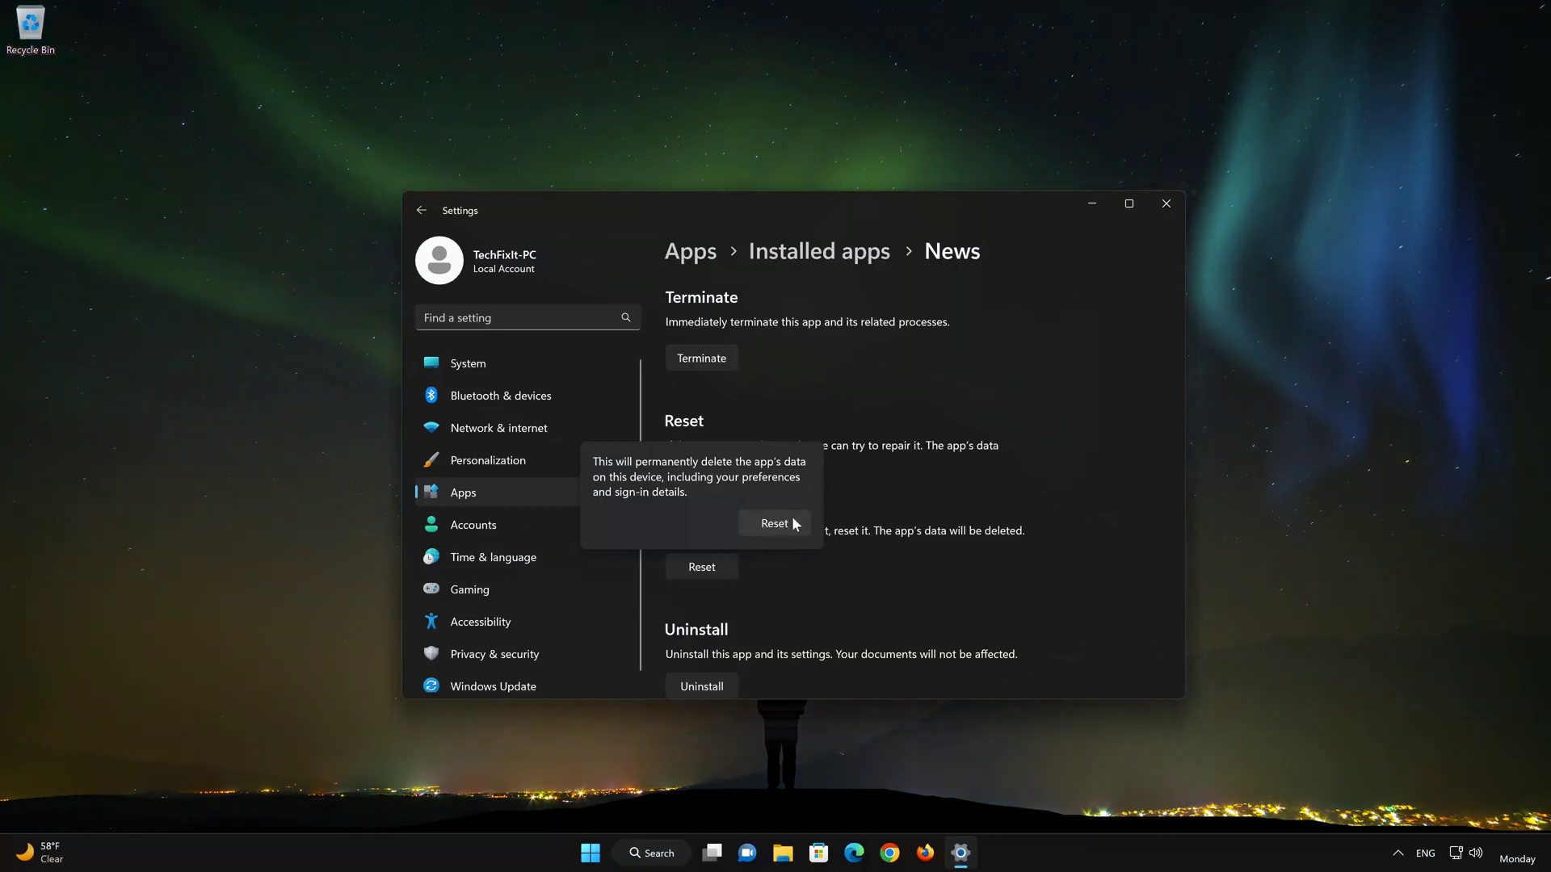
left_click(767, 527)
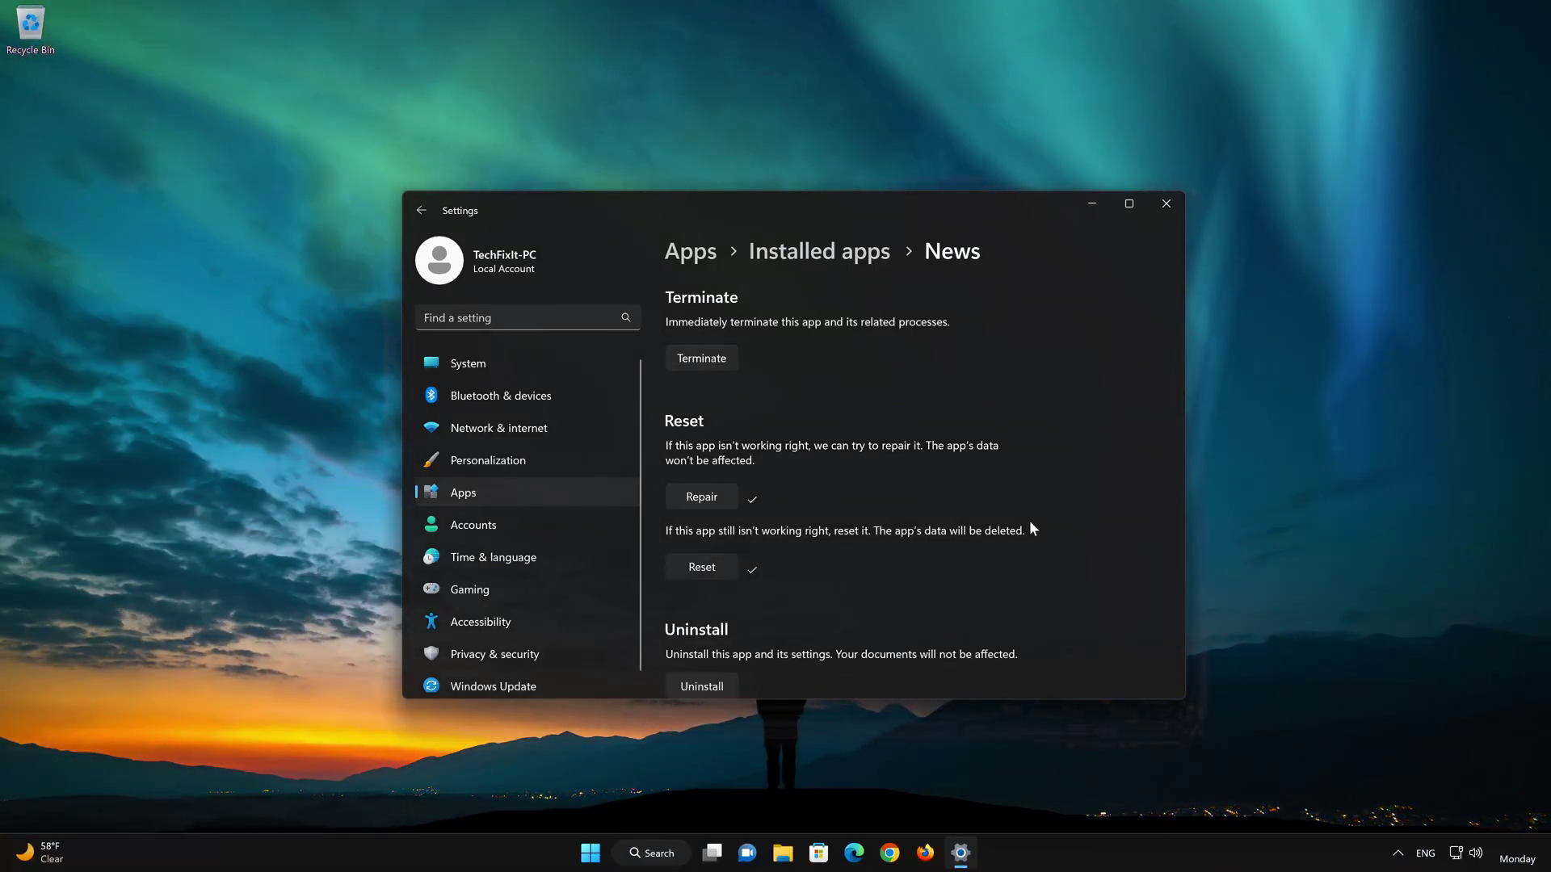
scroll(1029, 524, "down", 1)
scroll(1030, 523, "down", 2)
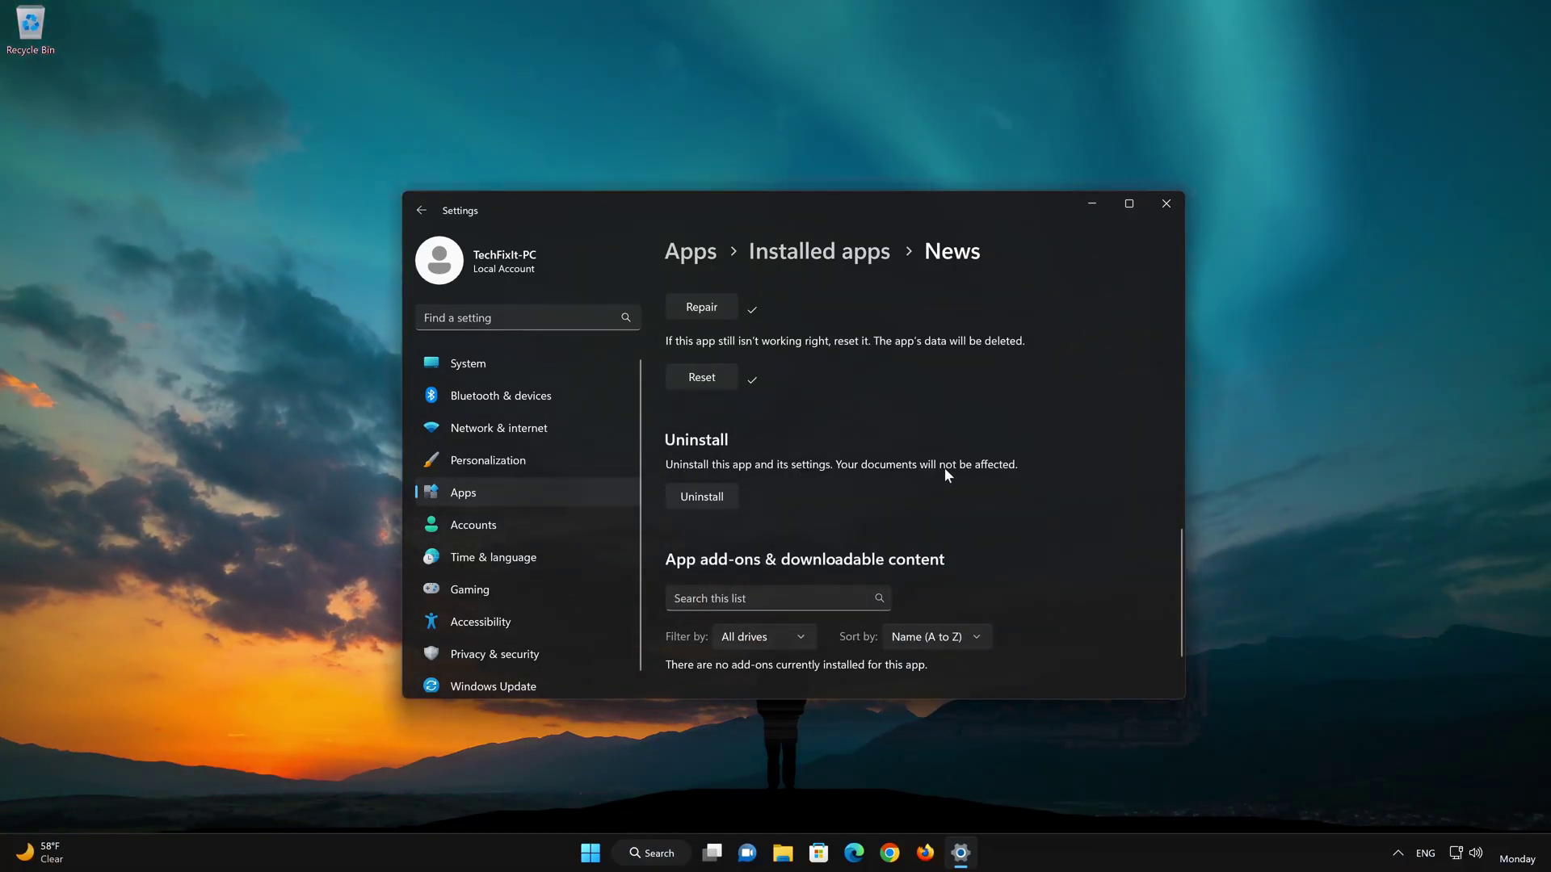
Uninstall the News app with confirmation and close the Settings window.
left_click(700, 498)
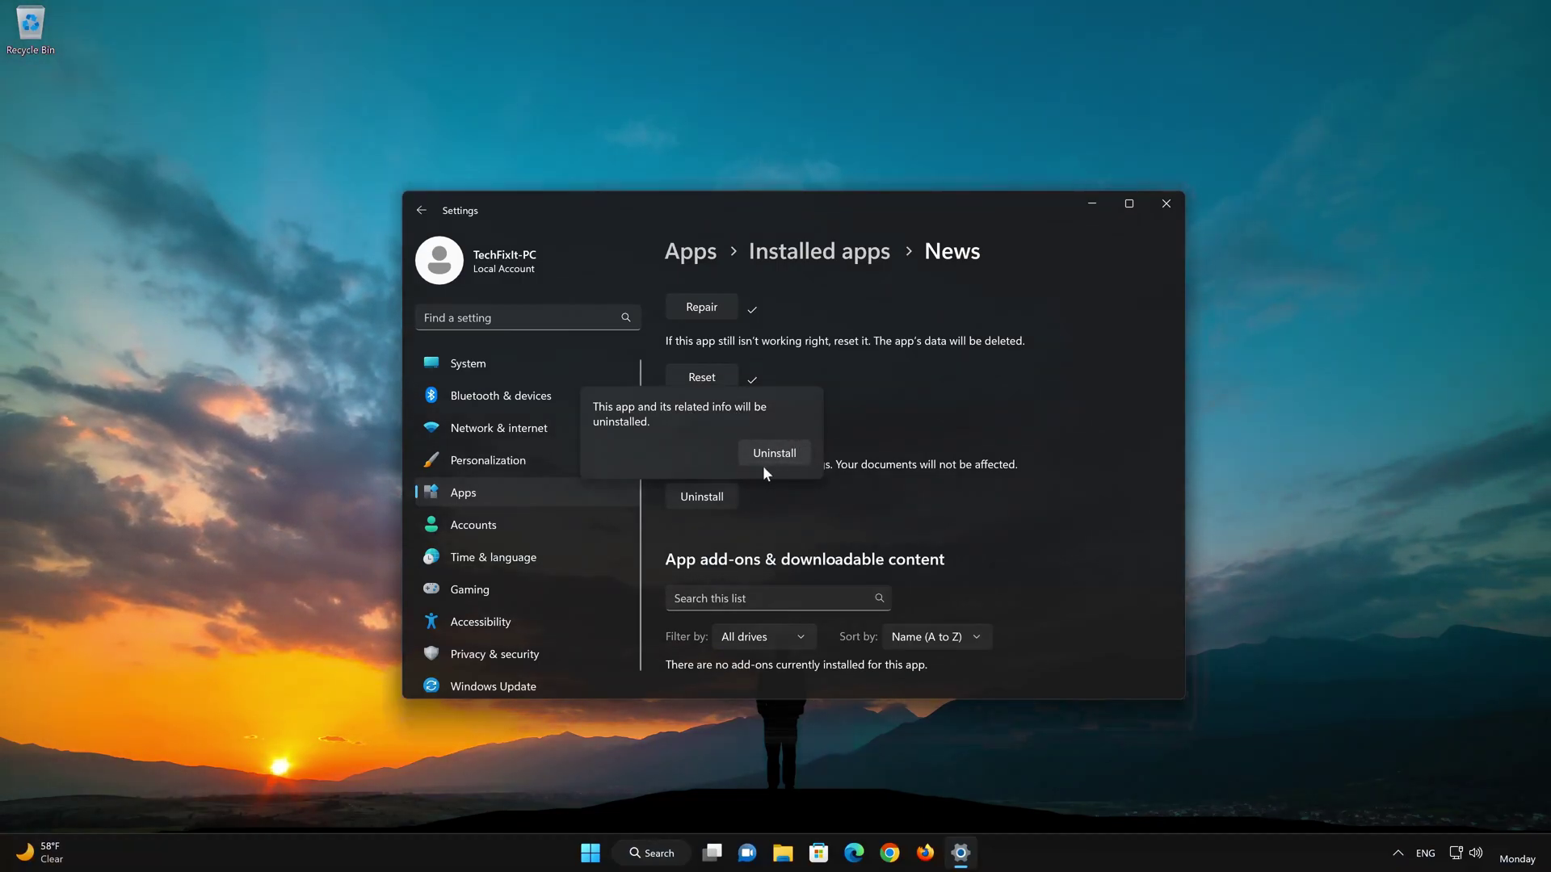
left_click(777, 458)
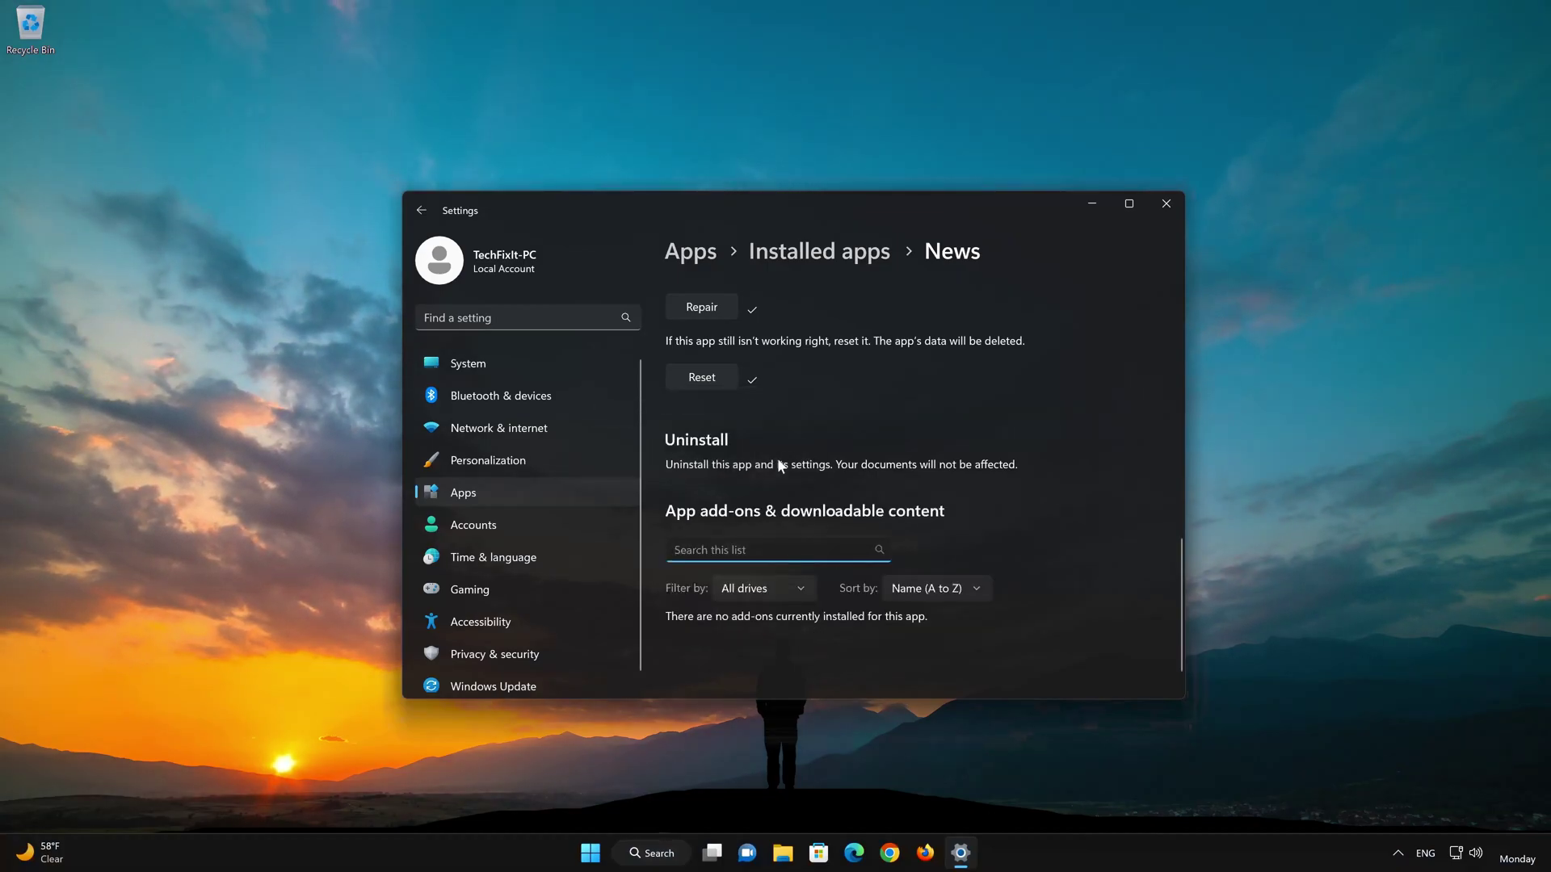
left_click(1166, 203)
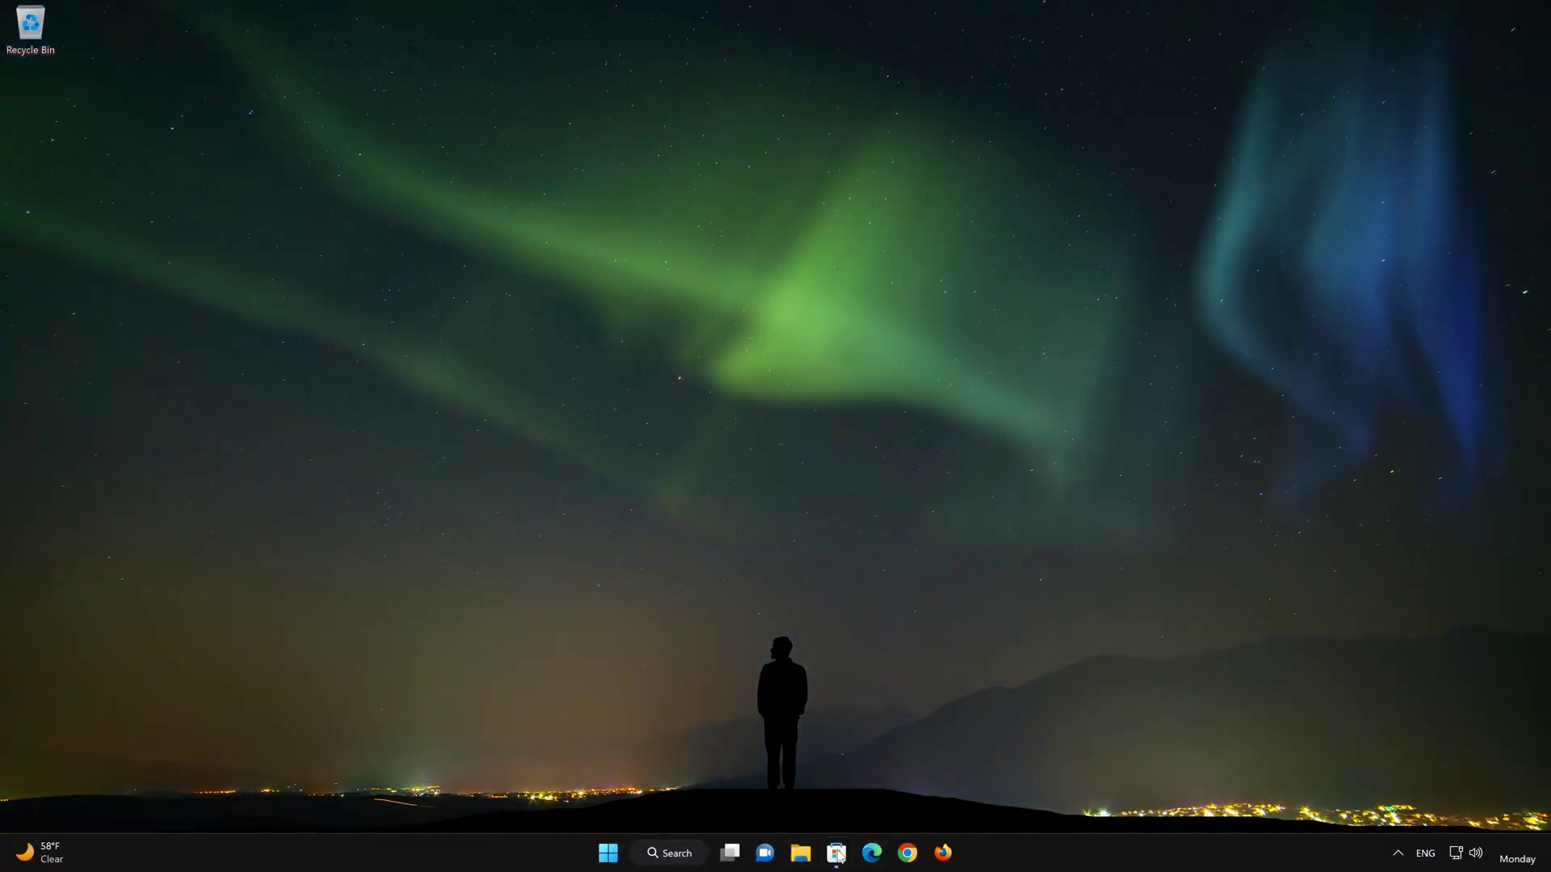
In Microsoft Store, search 'microsoft news' and go to the Microsoft News app page.
left_click(836, 853)
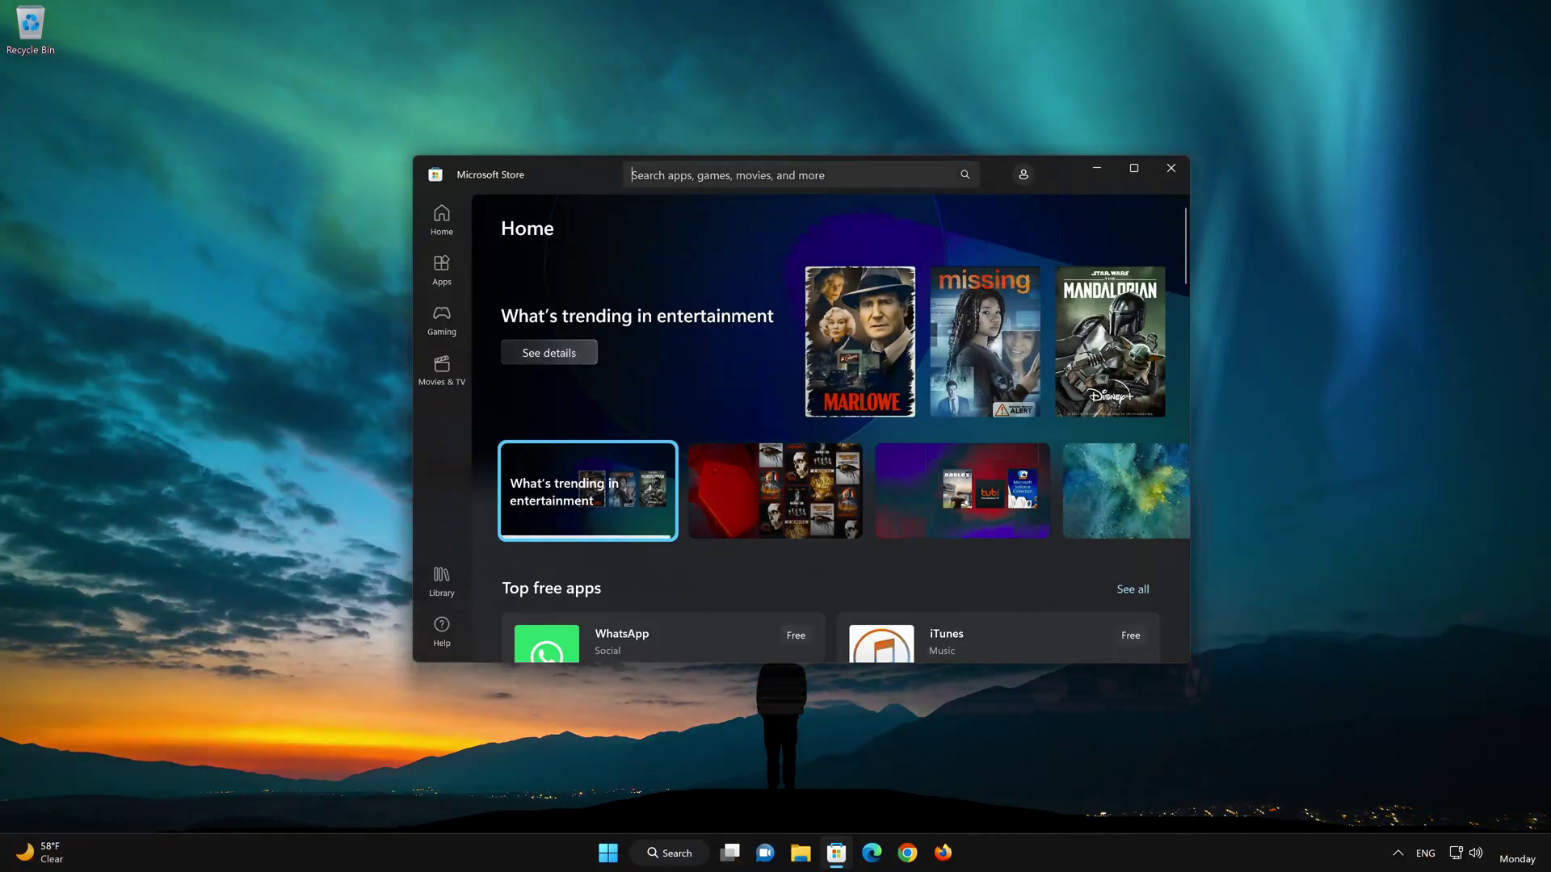
left_click(728, 175)
type("mic")
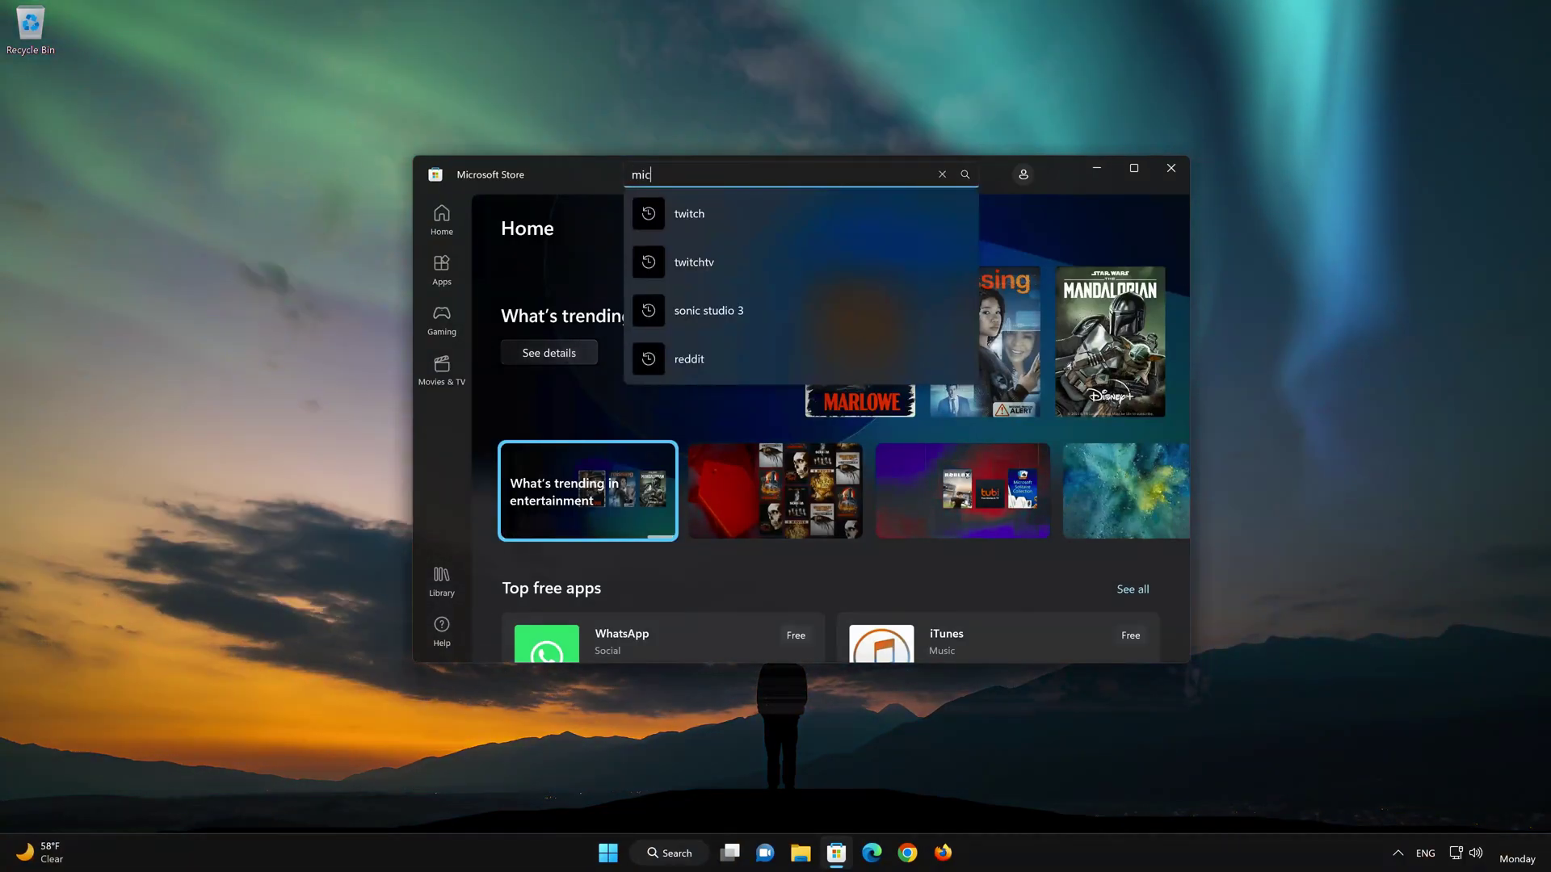
type("rosoft")
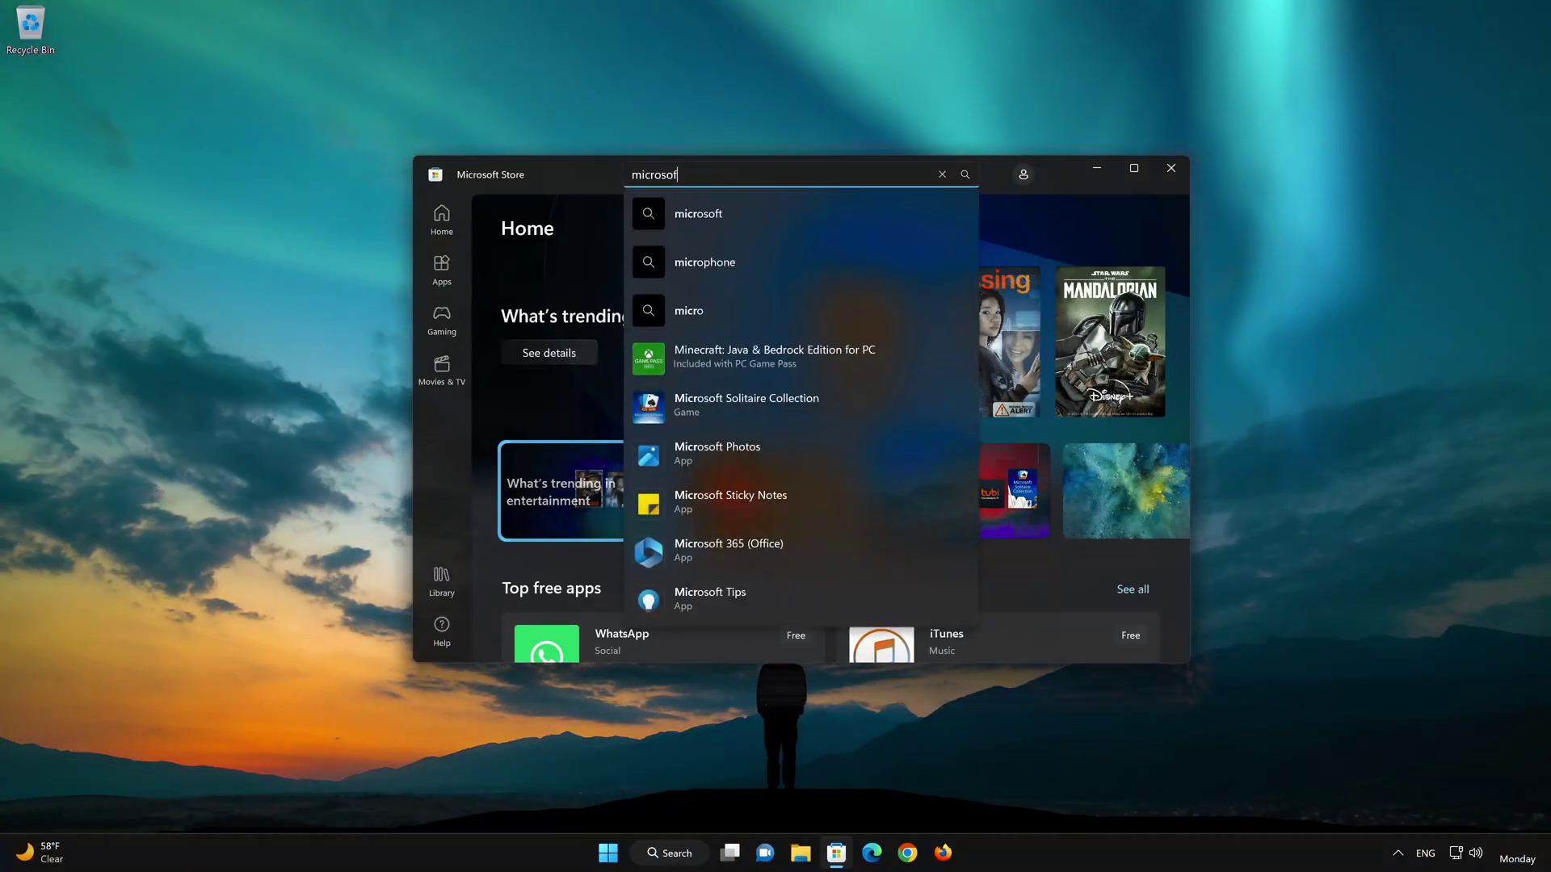
type(" news")
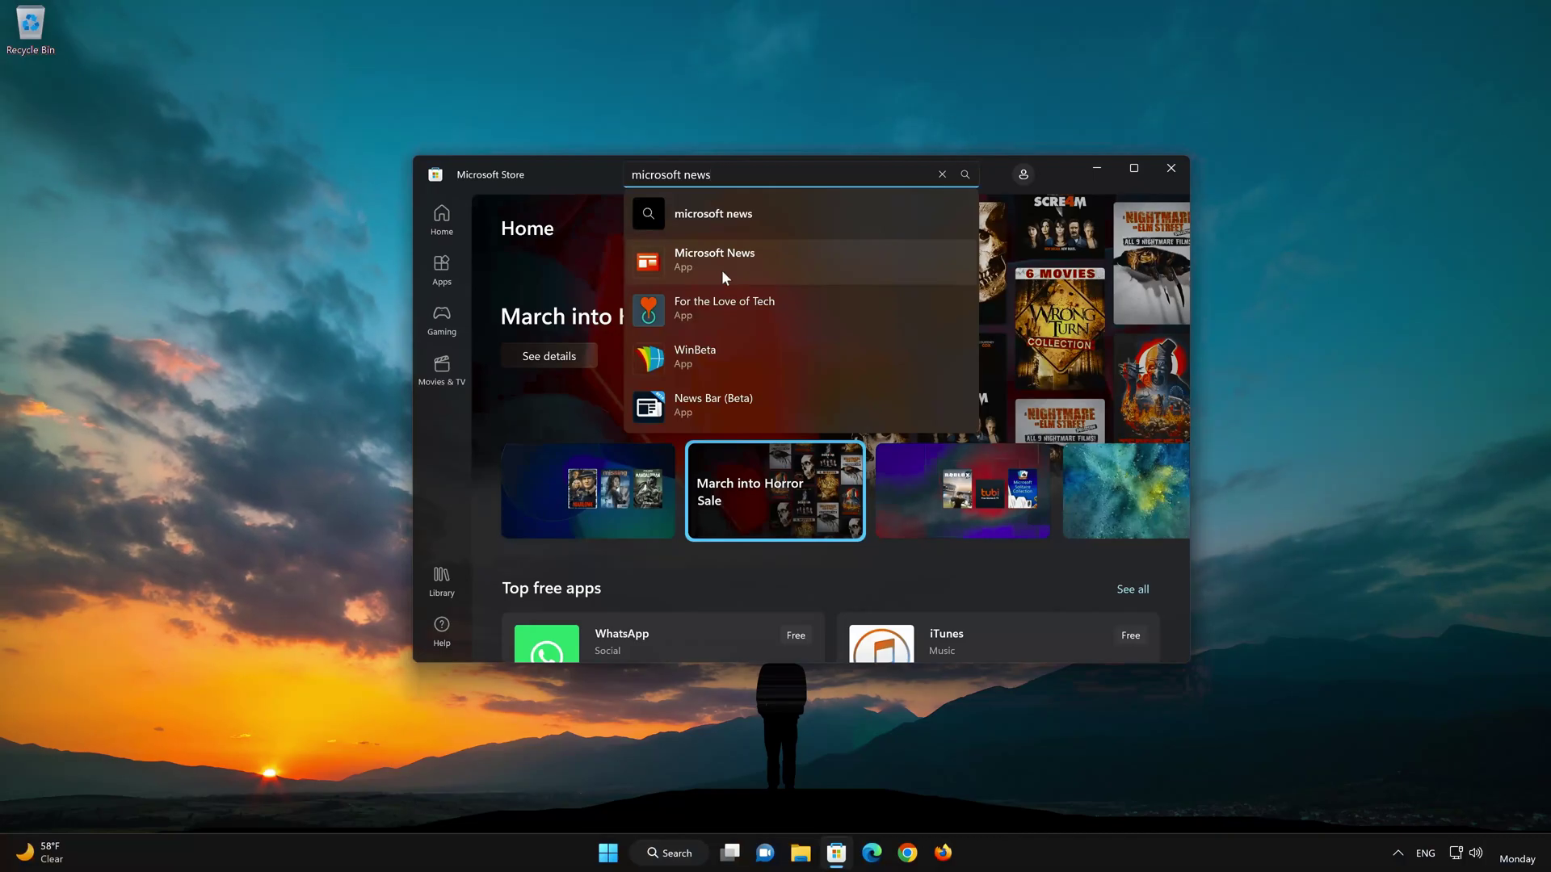
left_click(720, 270)
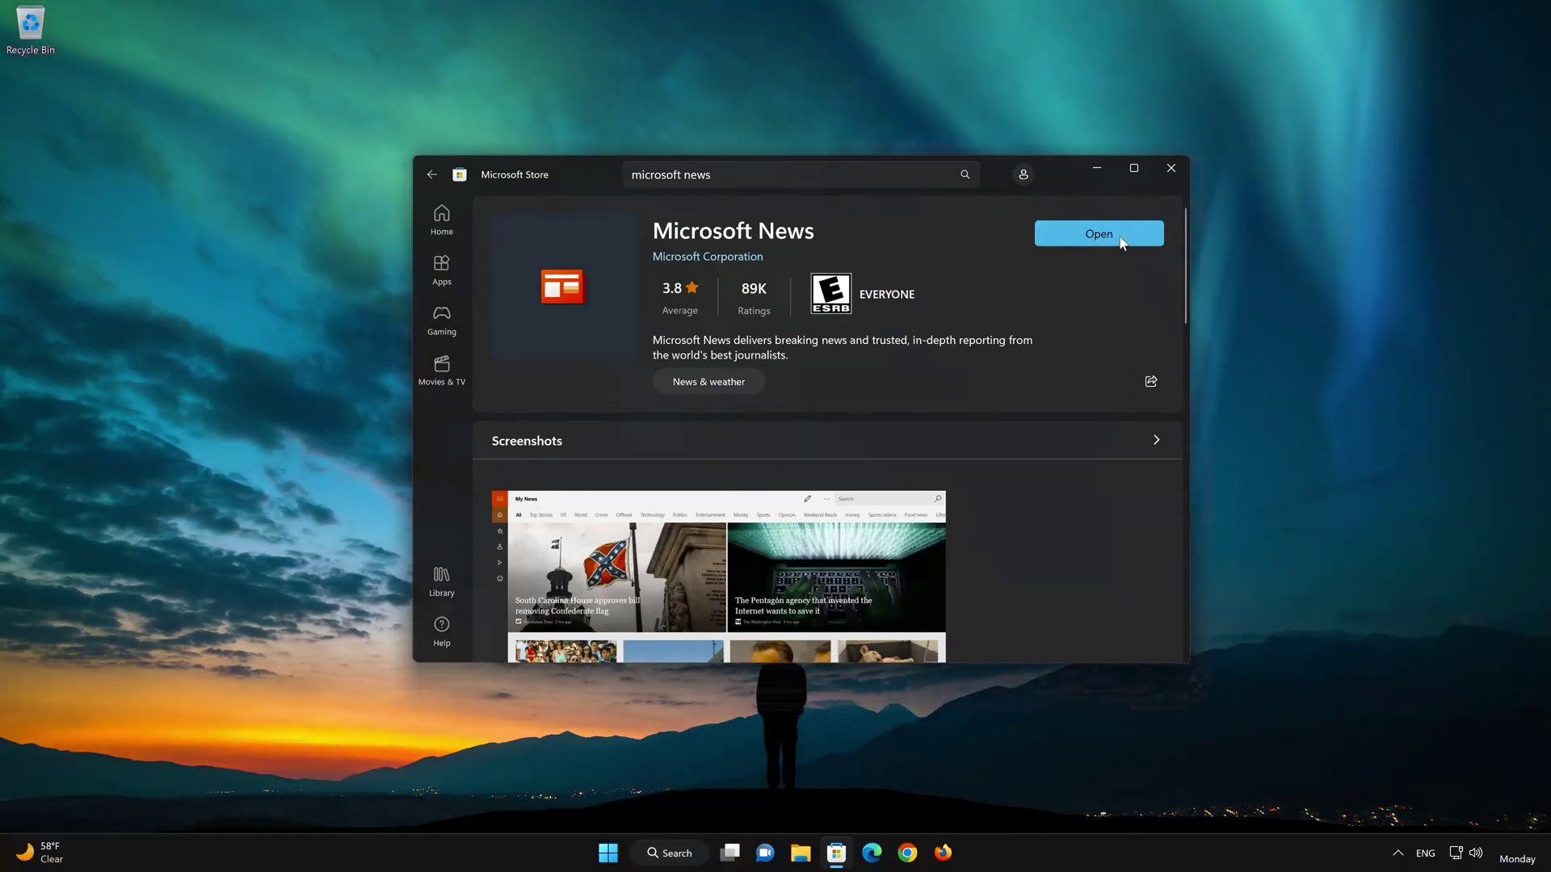
left_click(1121, 241)
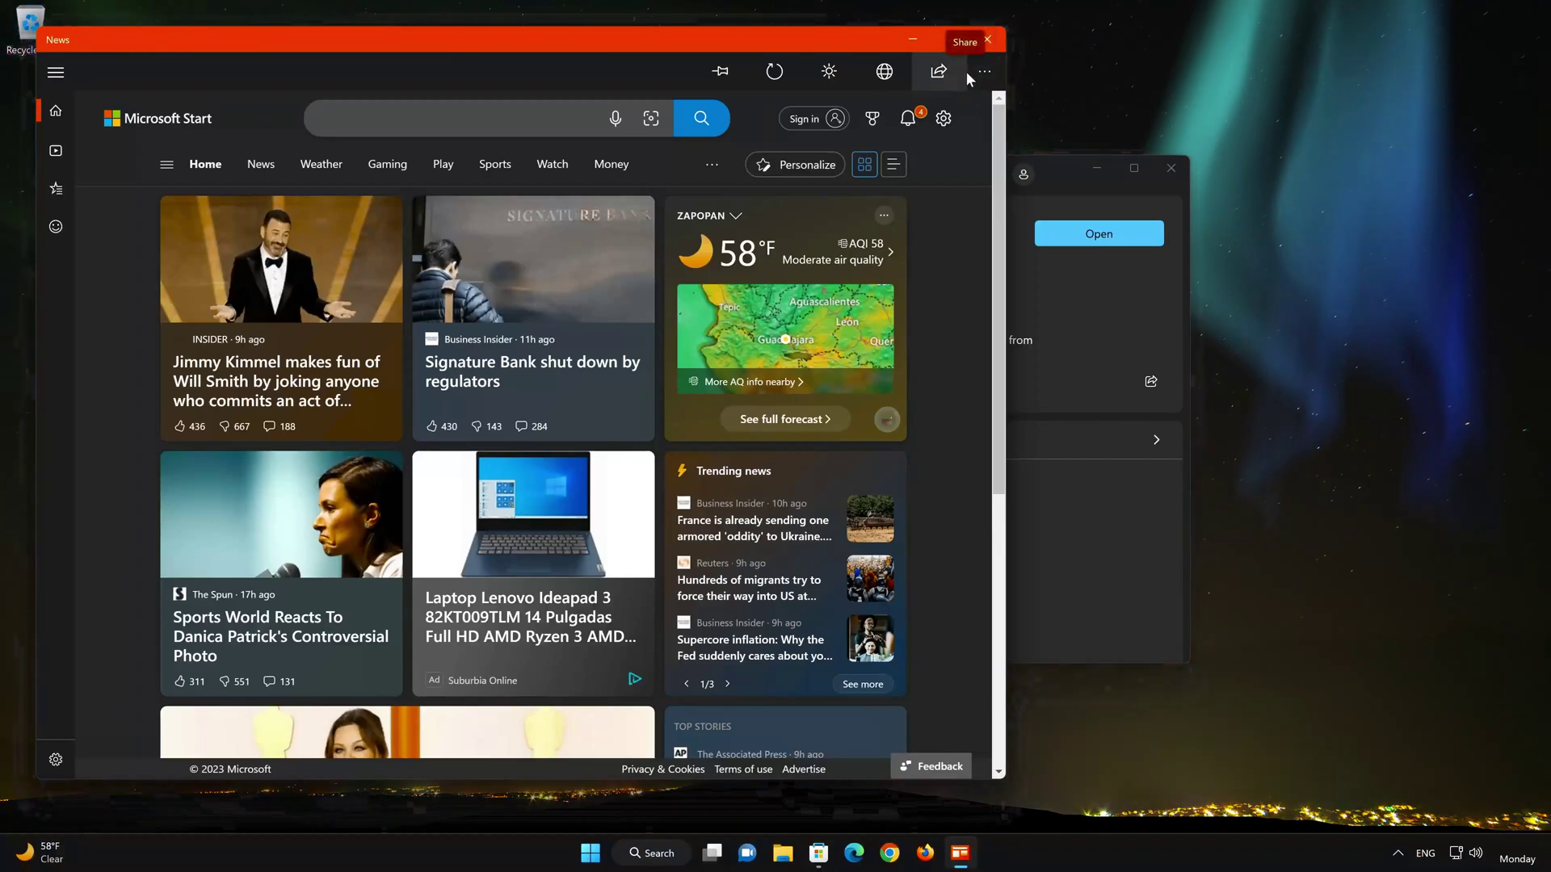
Close the running News app and view its store screenshot full-size.
left_click(983, 43)
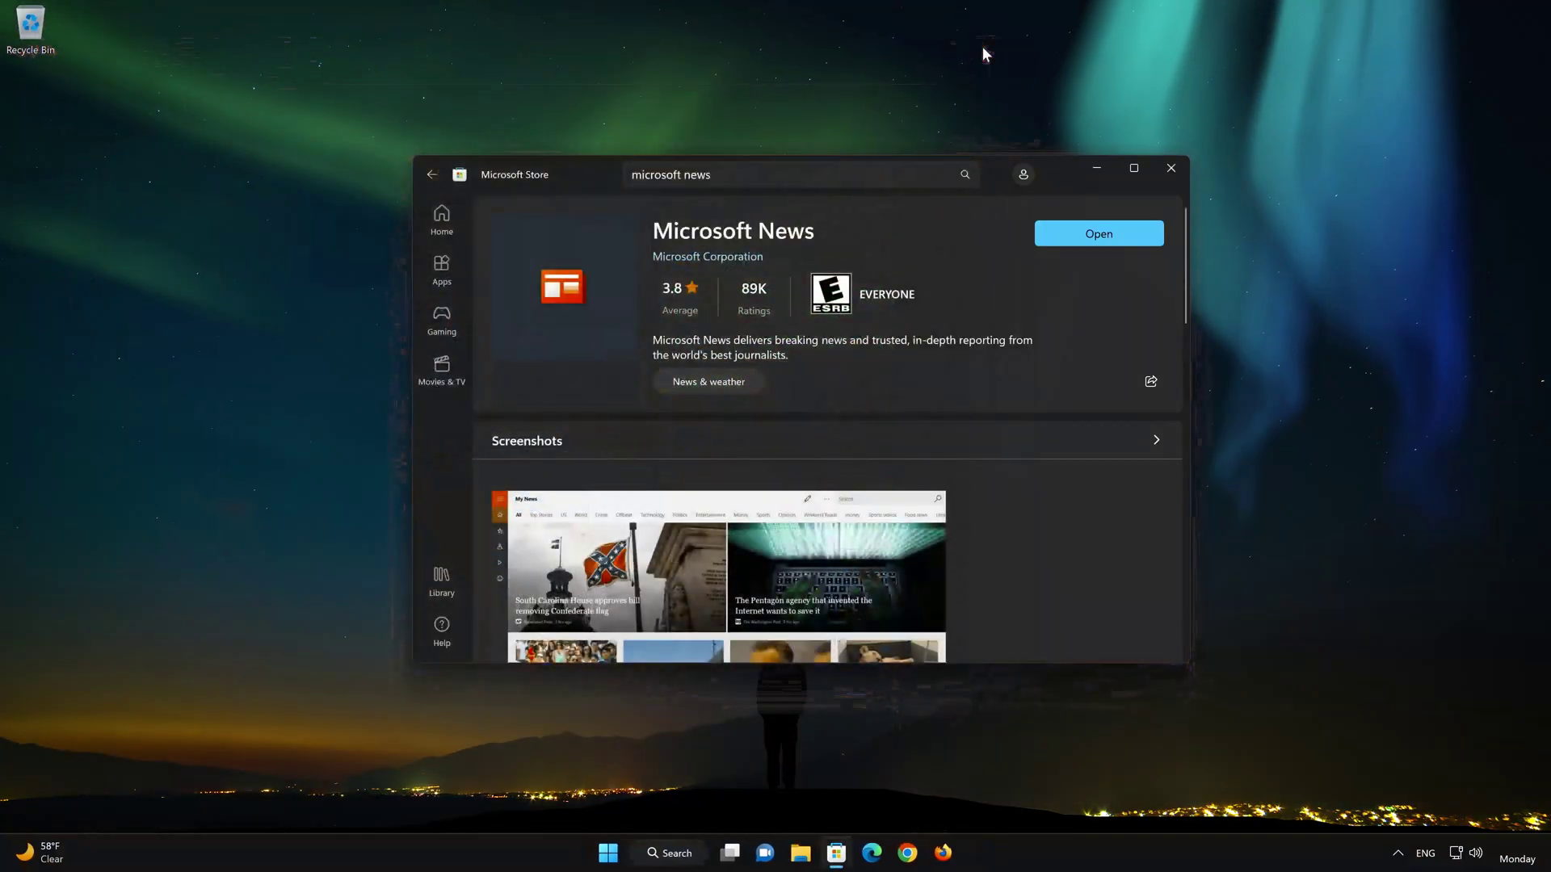
left_click(748, 521)
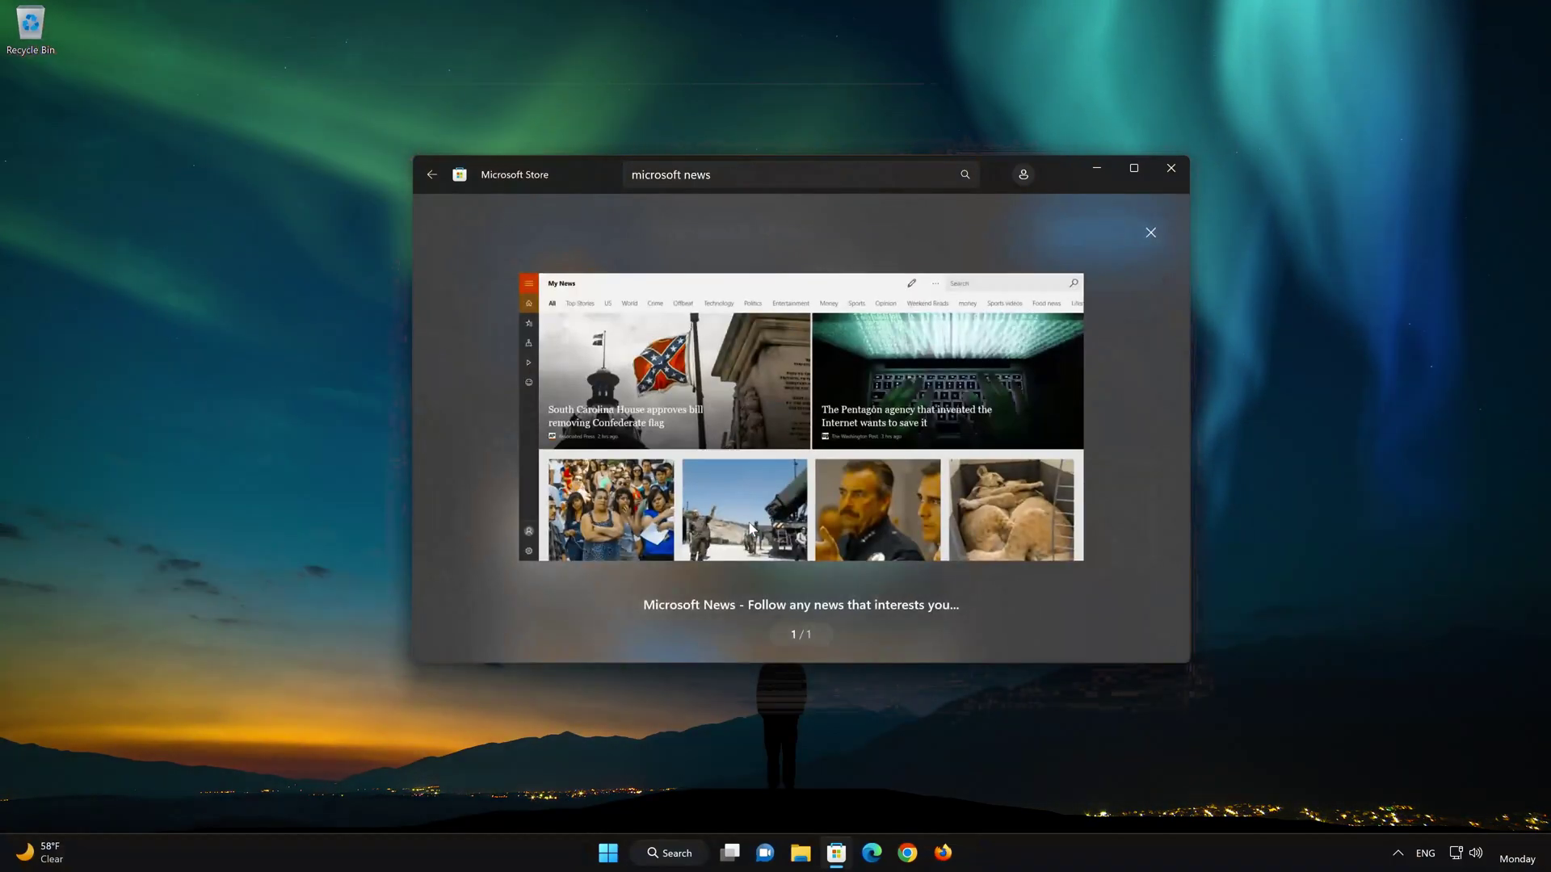